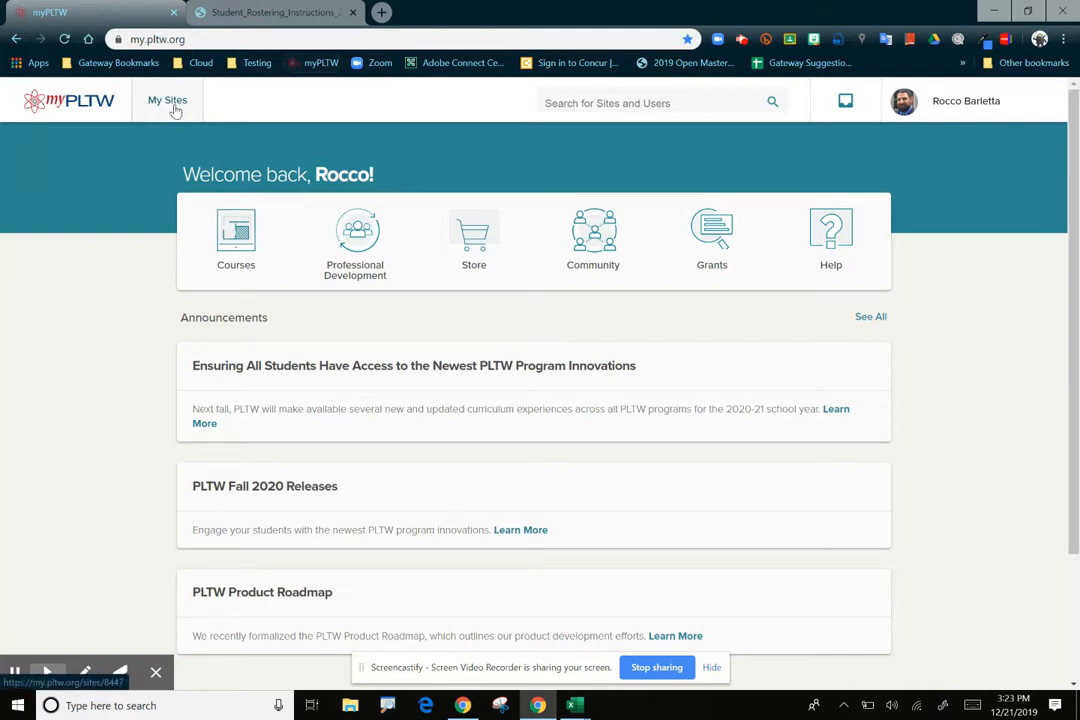
Open the student rostering page for the Stevensville Middle School site
left_click(172, 103)
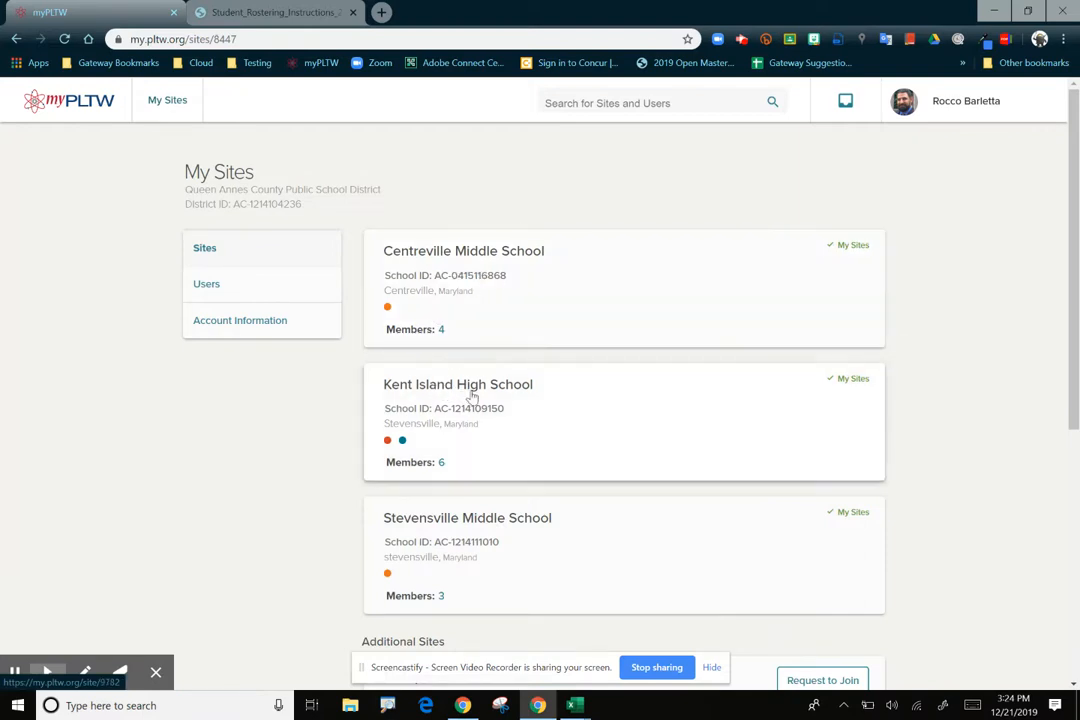
left_click(453, 527)
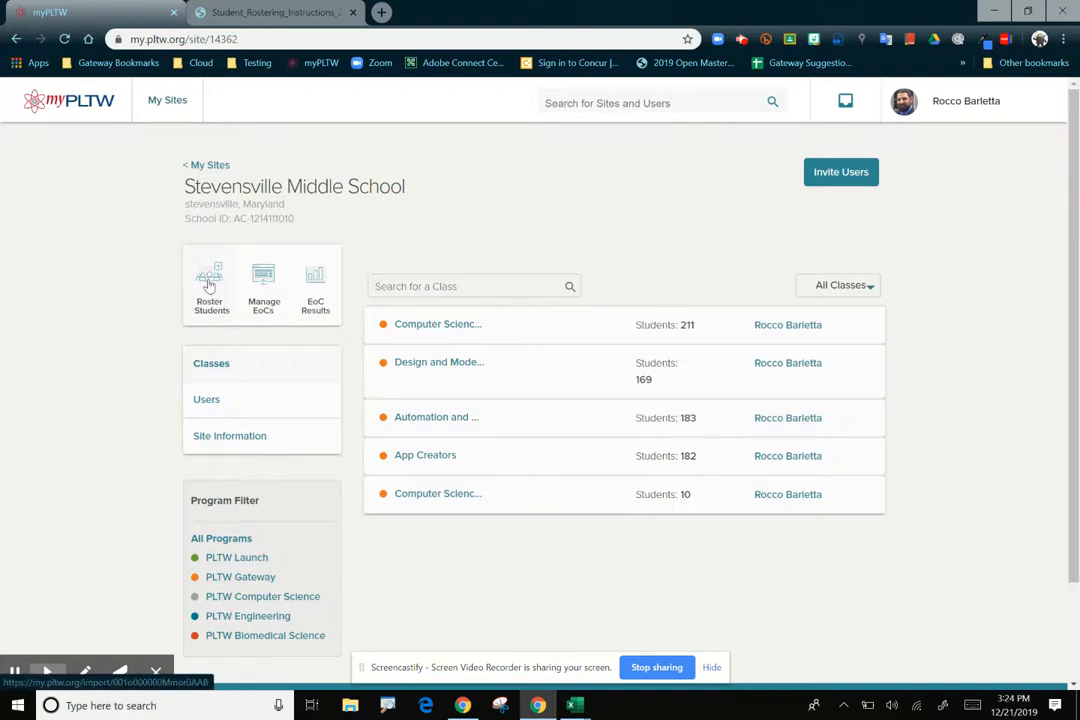
left_click(209, 287)
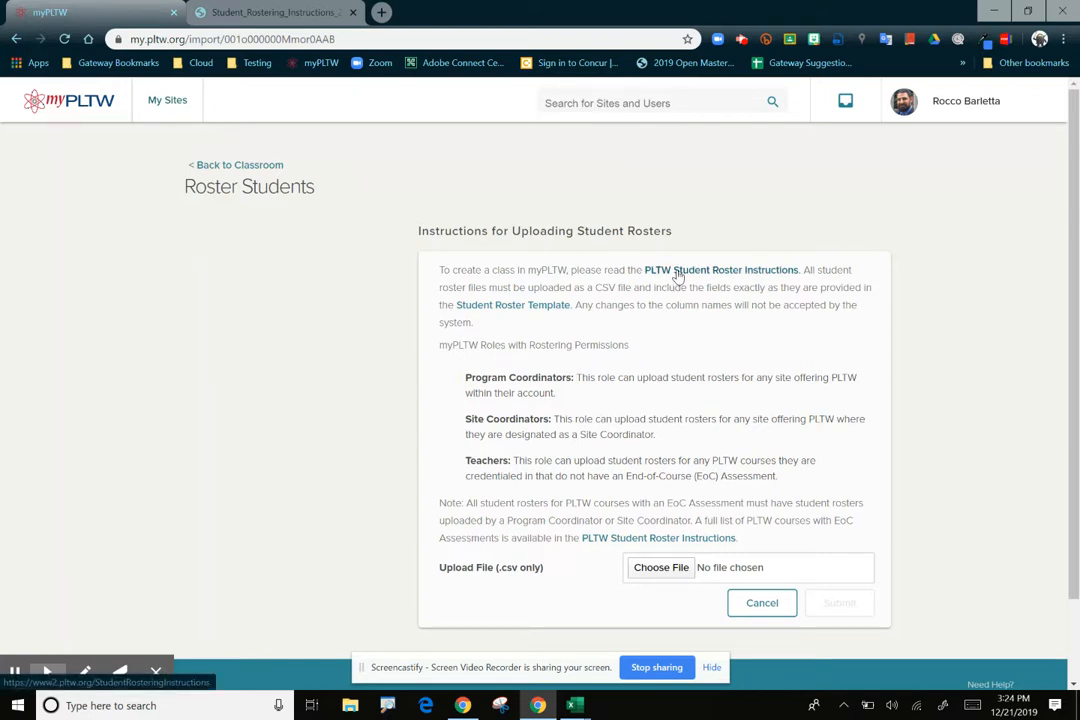
Look up the Green Architecture course code in the student rostering instructions PDF, and return to the rostering page
left_click(285, 7)
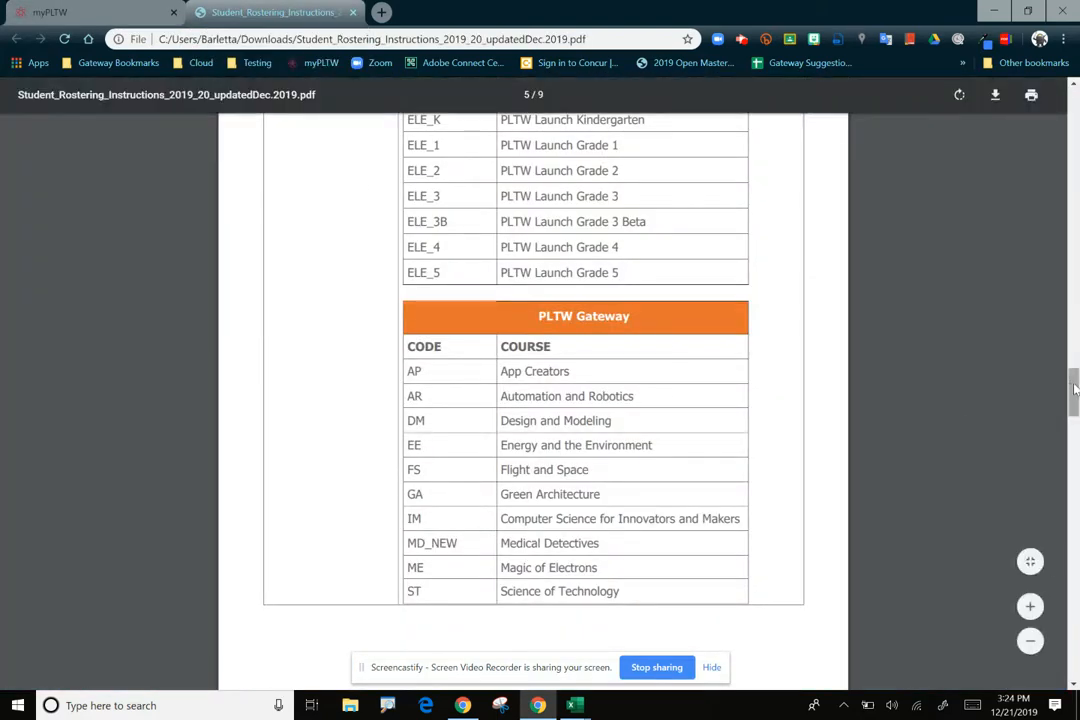
mouse_move(1073, 400)
left_mouse_down()
mouse_move(1073, 460)
mouse_move(1068, 228)
mouse_move(1070, 395)
left_mouse_up()
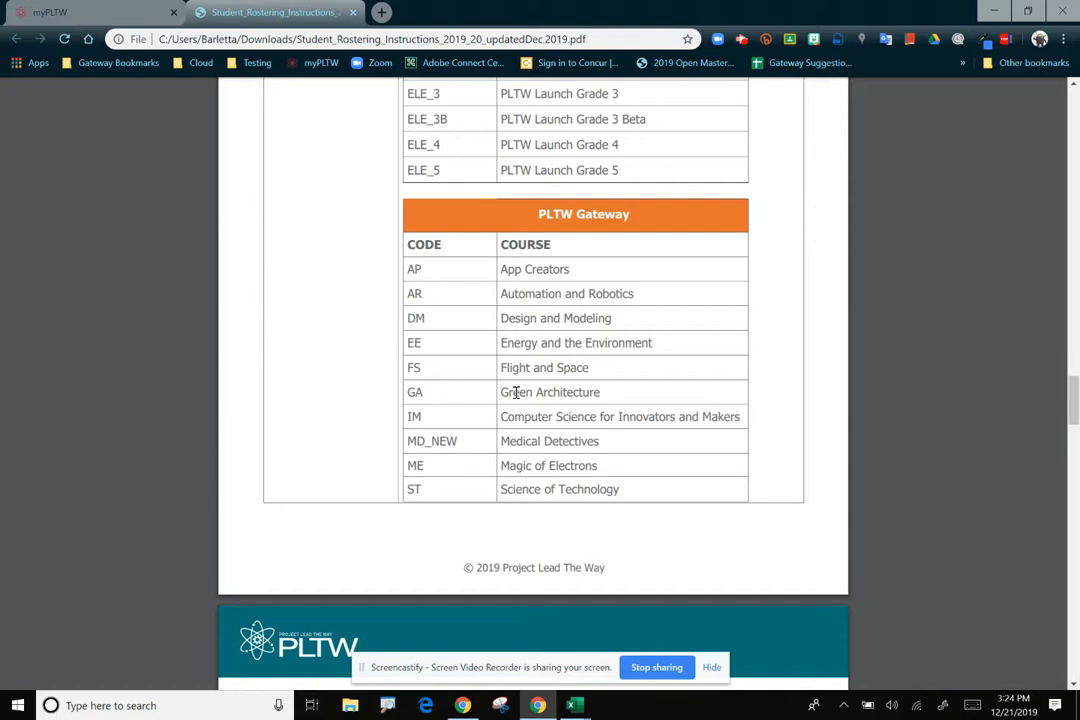
left_click_drag(503, 396, 605, 391)
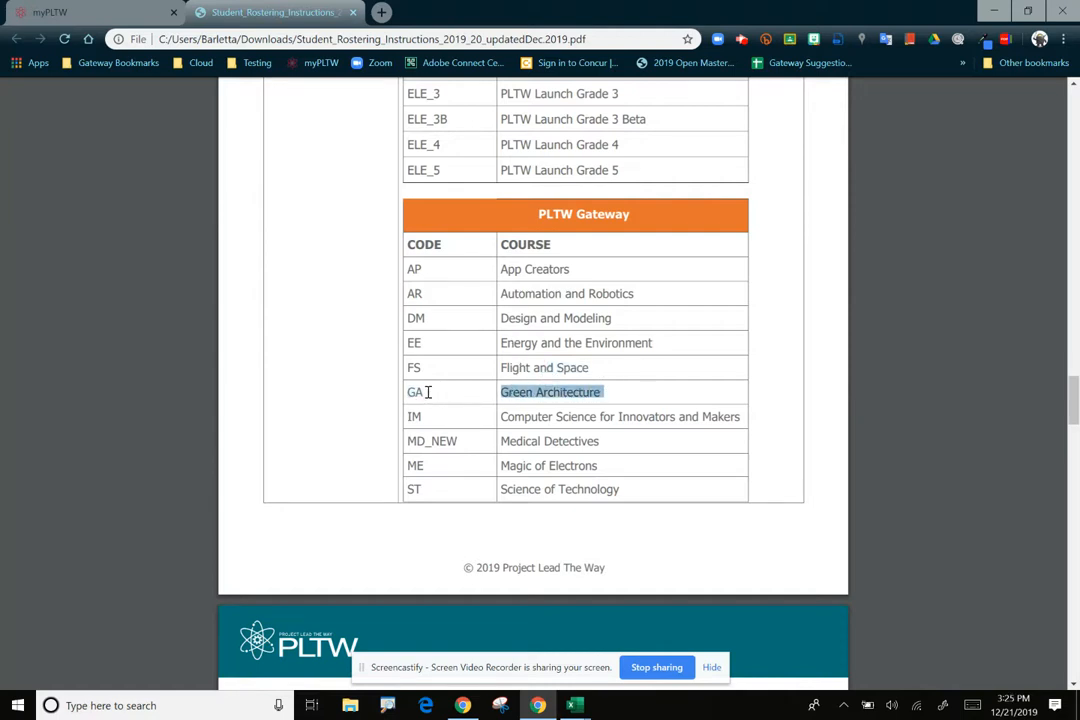
left_click(128, 8)
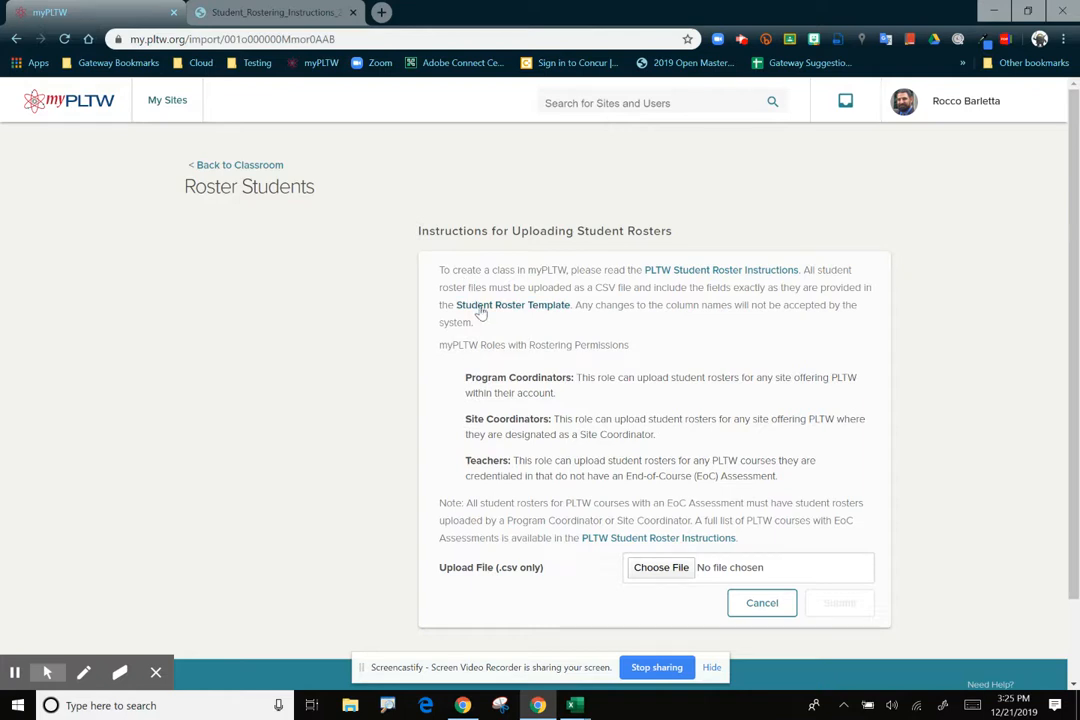
Switch to Excel and review each column heading in the blank Student_Roster_Template_1.csv, from TEACHER EMAIL through DOB
left_click(575, 705)
left_click(684, 632)
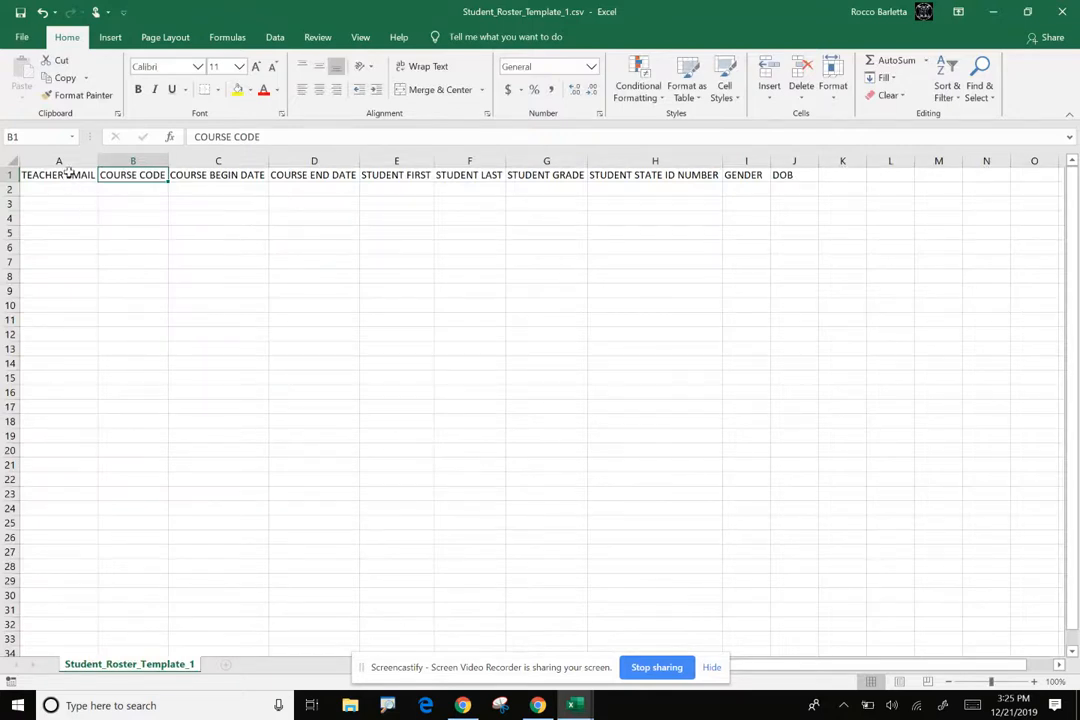
left_click(58, 175)
left_click(117, 175)
left_click(203, 175)
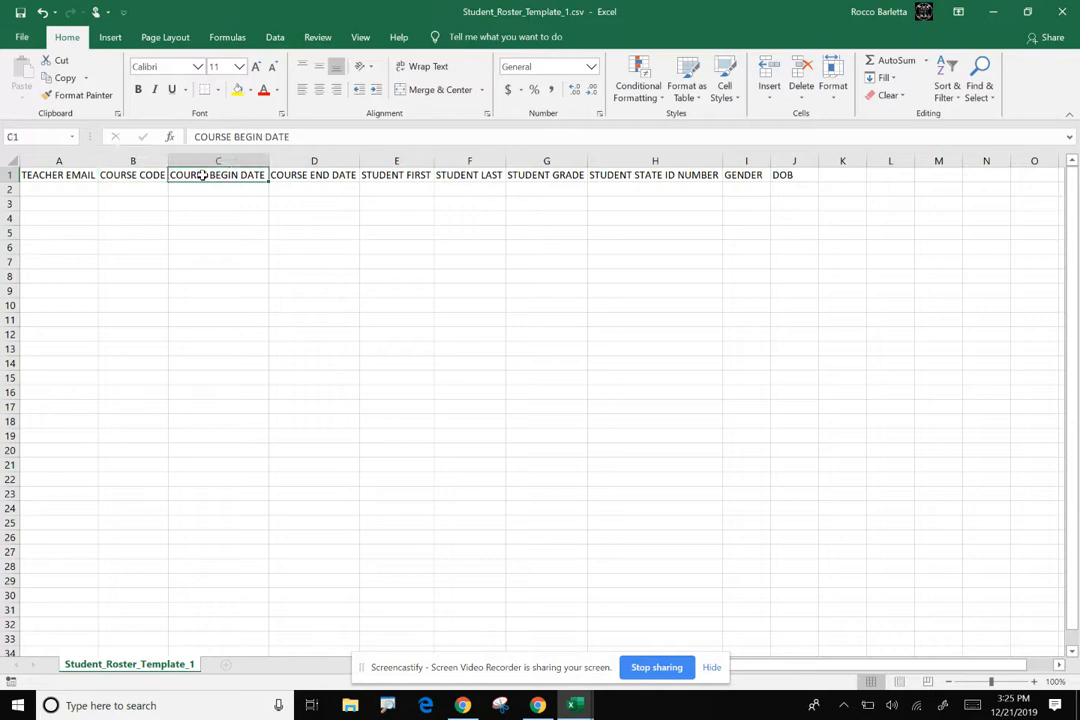
left_click(297, 175)
left_click(399, 175)
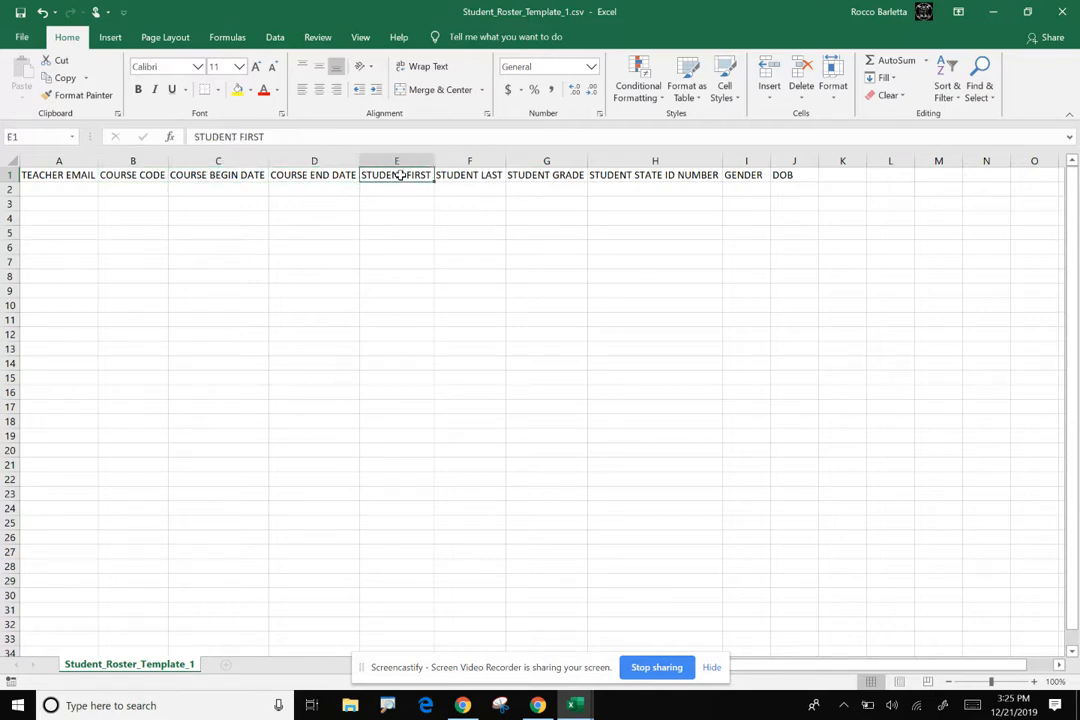
left_click(441, 175)
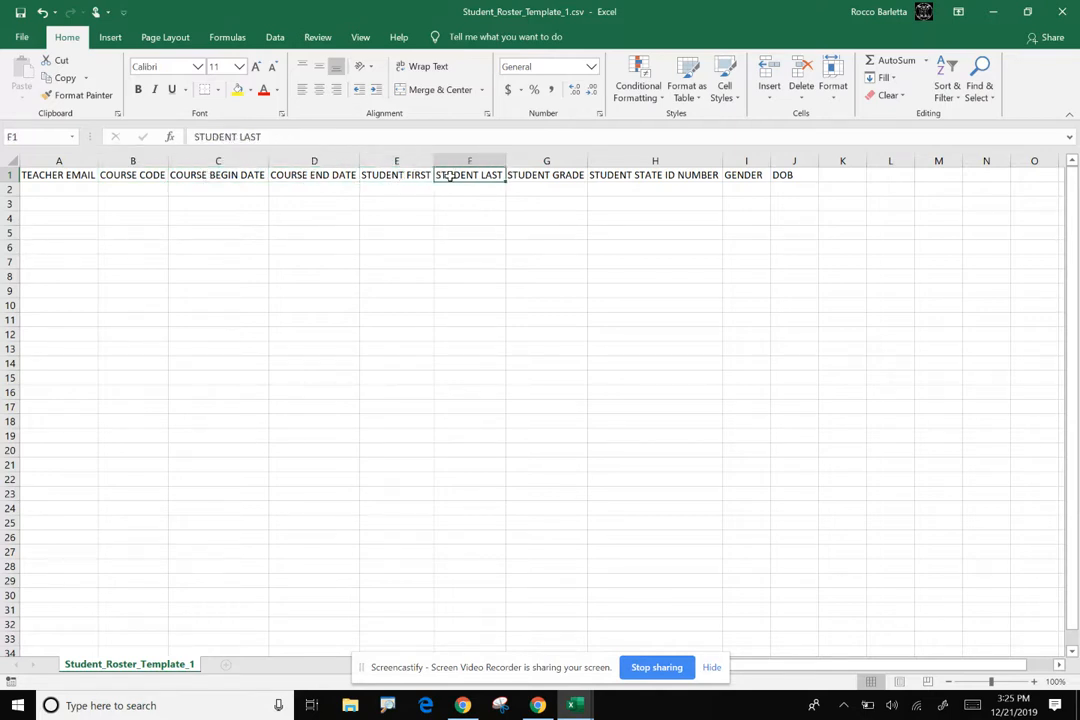
left_click(549, 176)
left_click(622, 176)
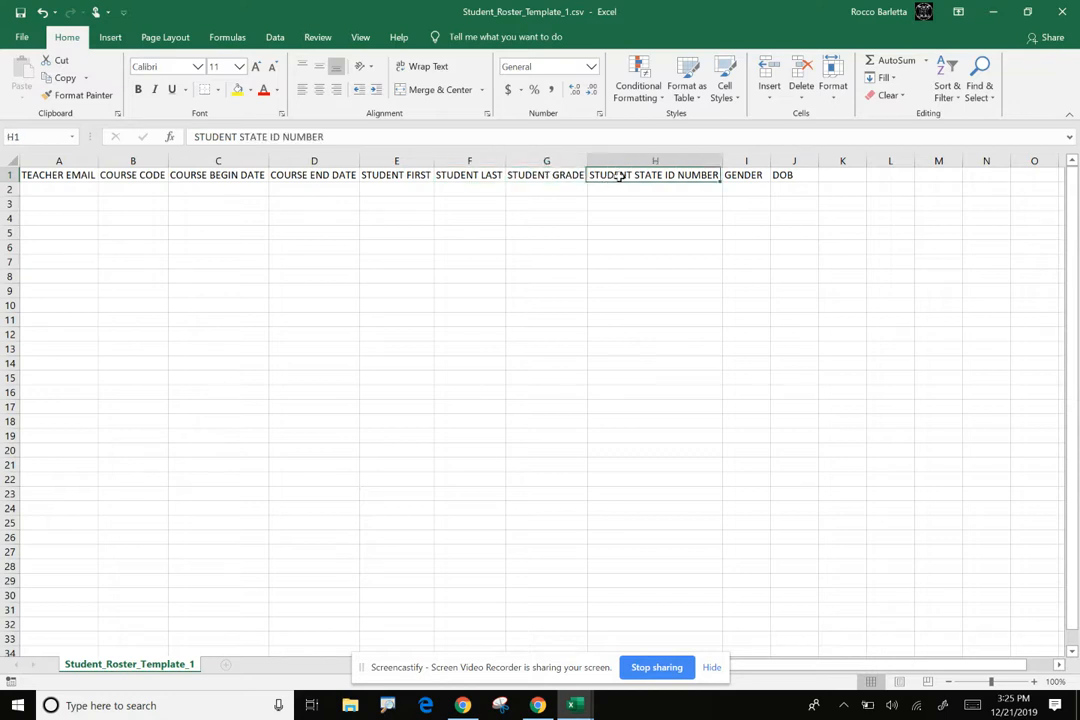
left_click(748, 177)
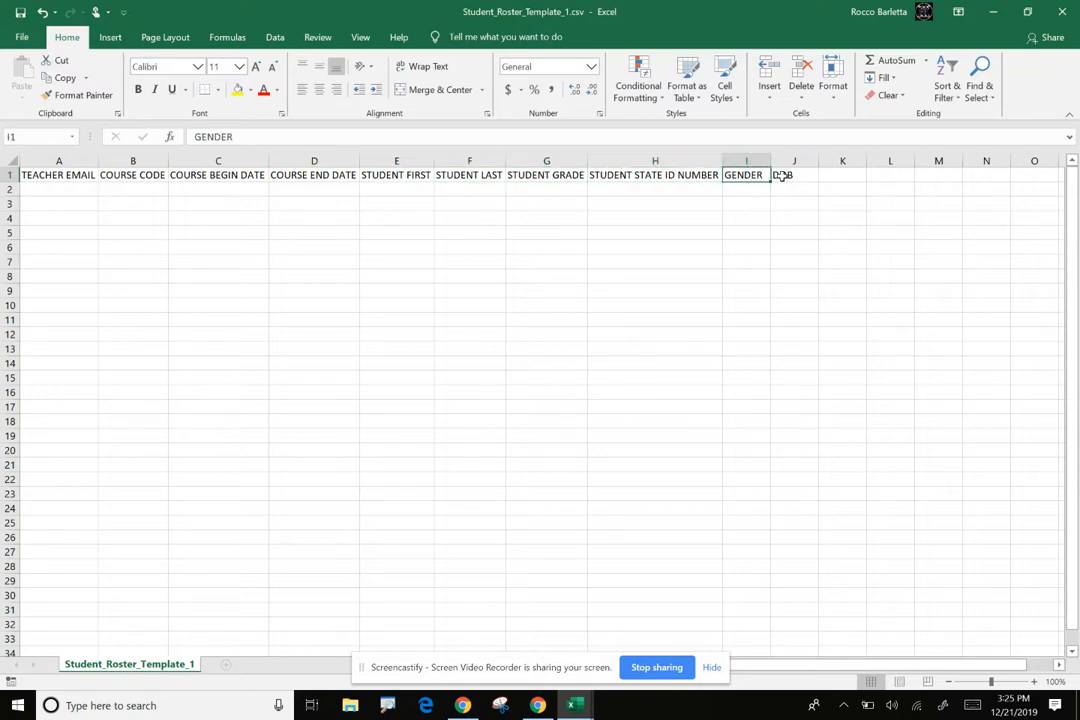
left_click(782, 176)
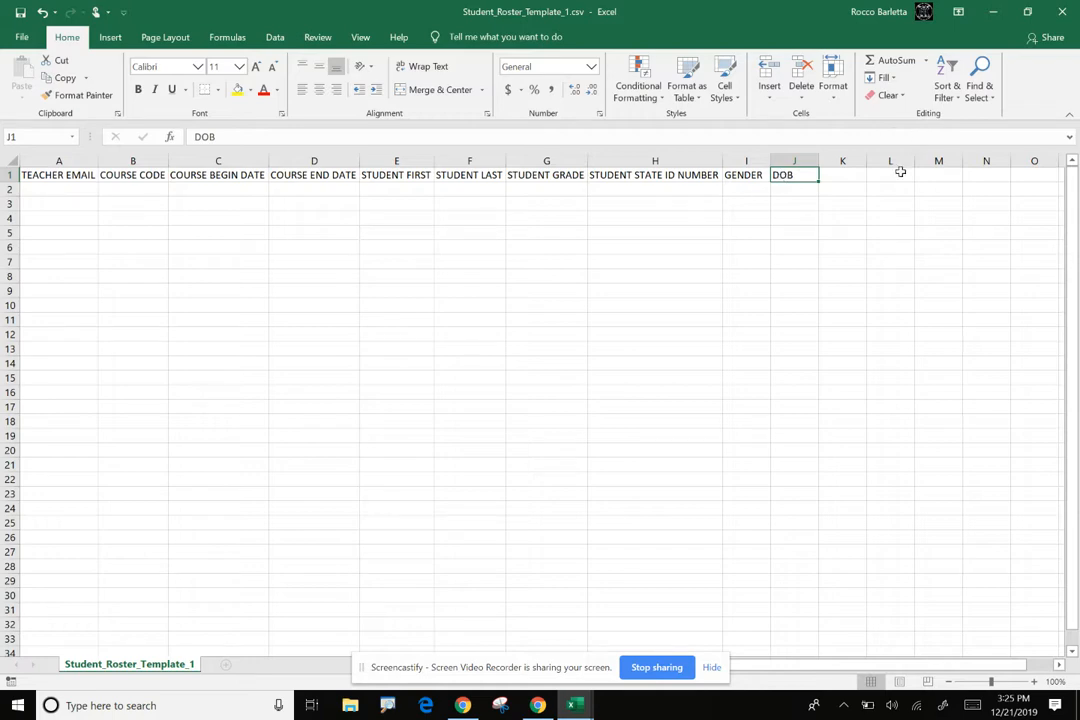
Switch to the Student_Roster_Template_Demo.csv workbook and examine its teacher email, course code, begin date and end date entries
mouse_move(588, 705)
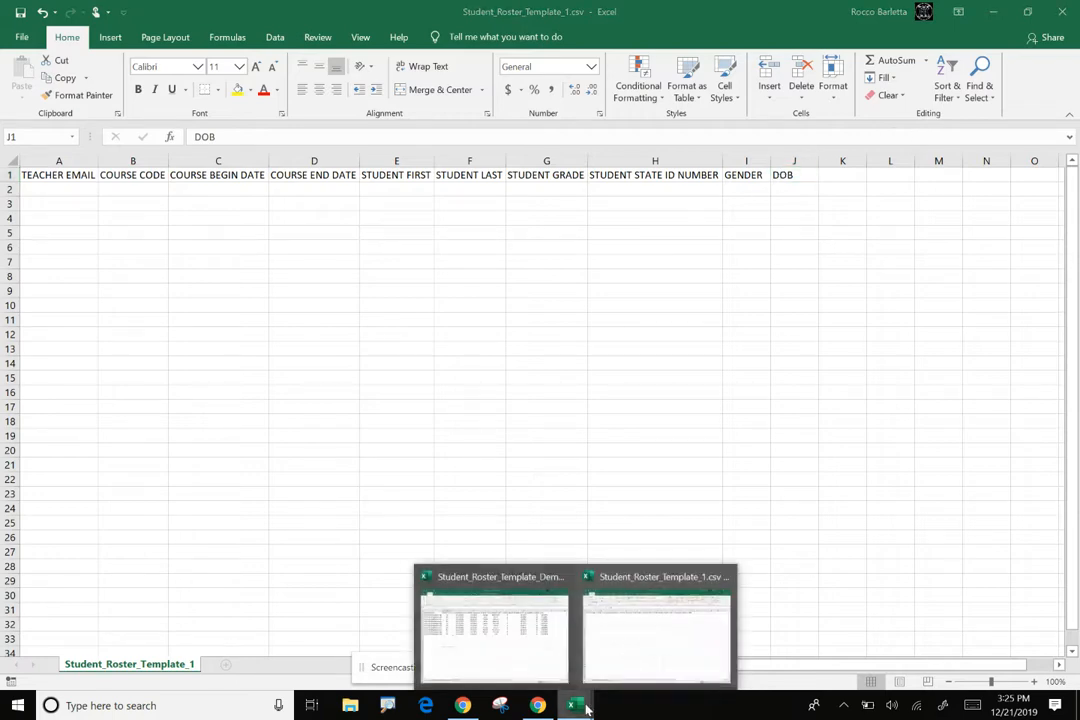
left_click(536, 672)
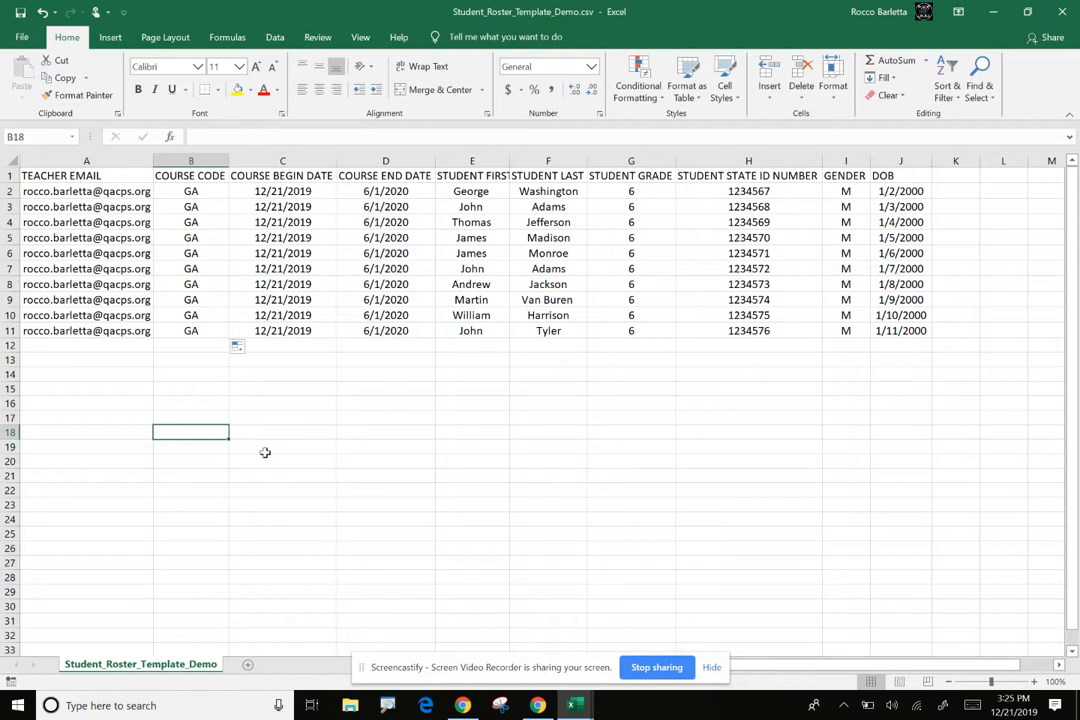
left_click(98, 194)
left_click_drag(98, 194, 100, 322)
left_click(103, 326)
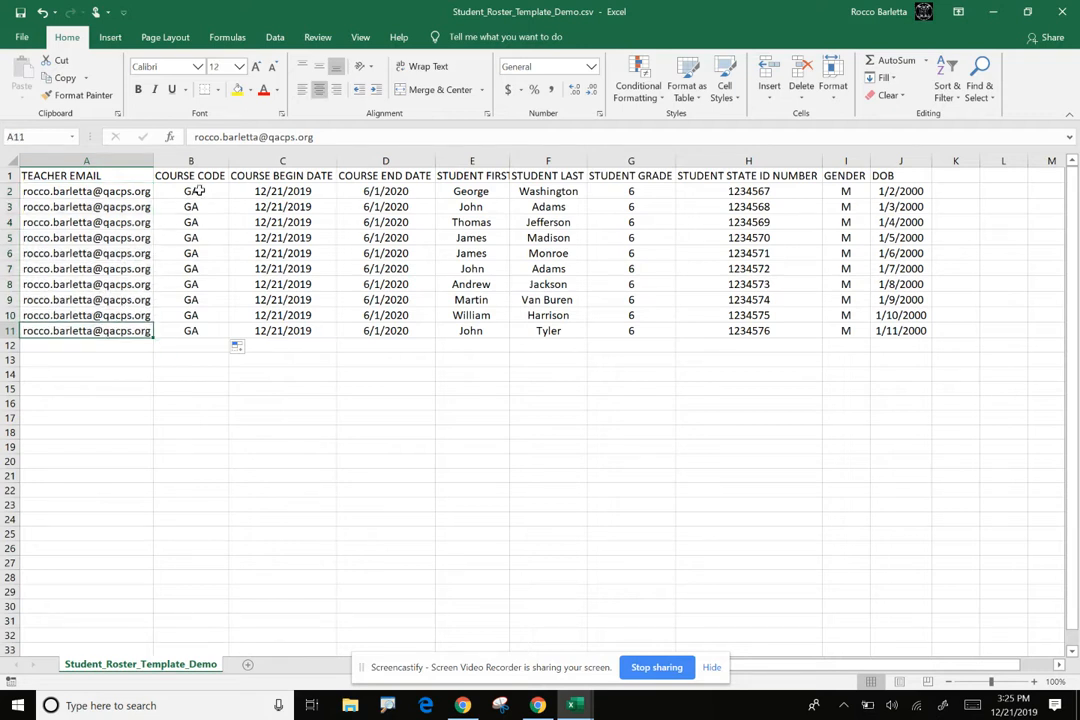
left_click_drag(200, 190, 253, 176)
left_click(307, 189)
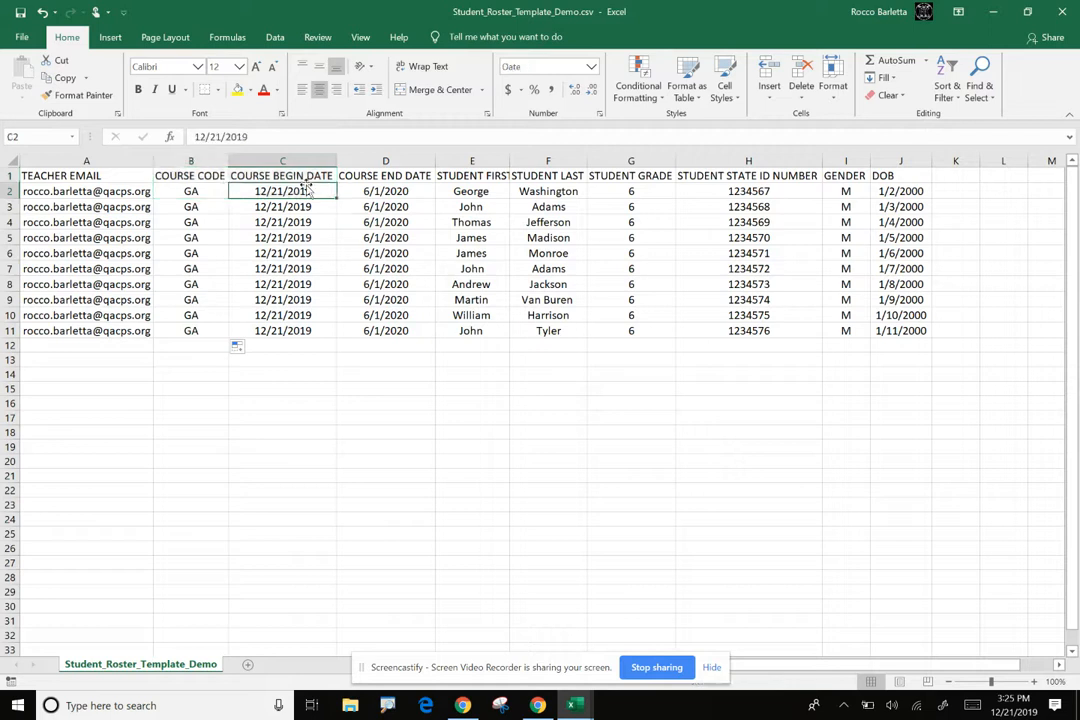
left_click(390, 192)
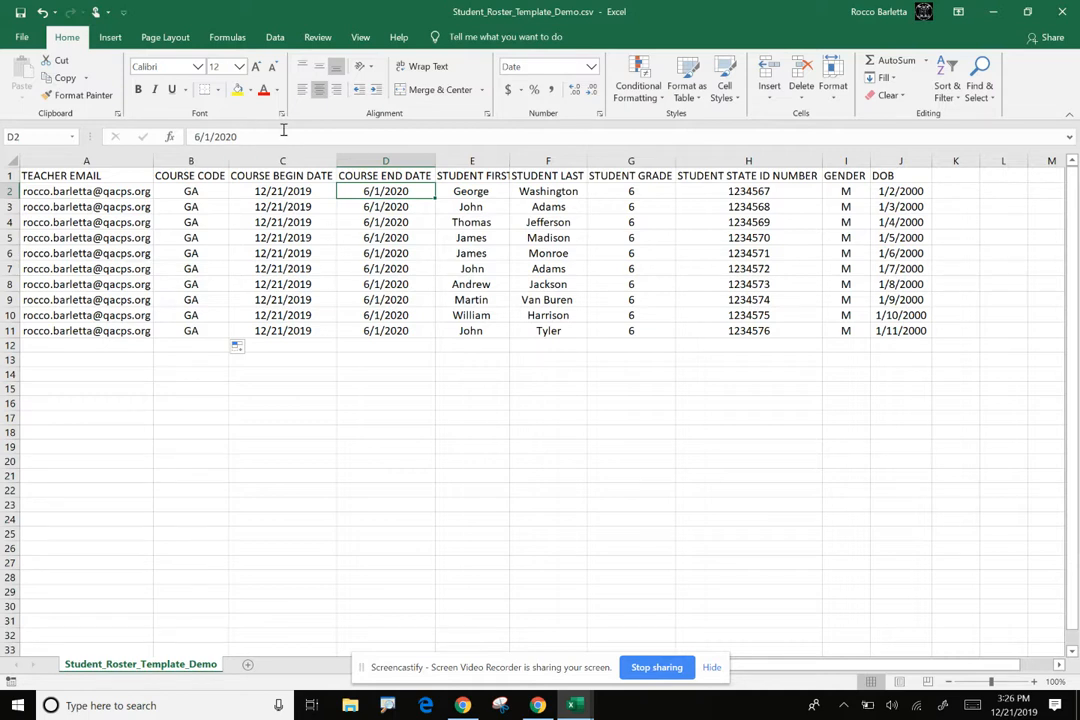
Examine the first student's name, grade, state ID number, gender and date of birth entries in the demo roster
left_click(476, 191)
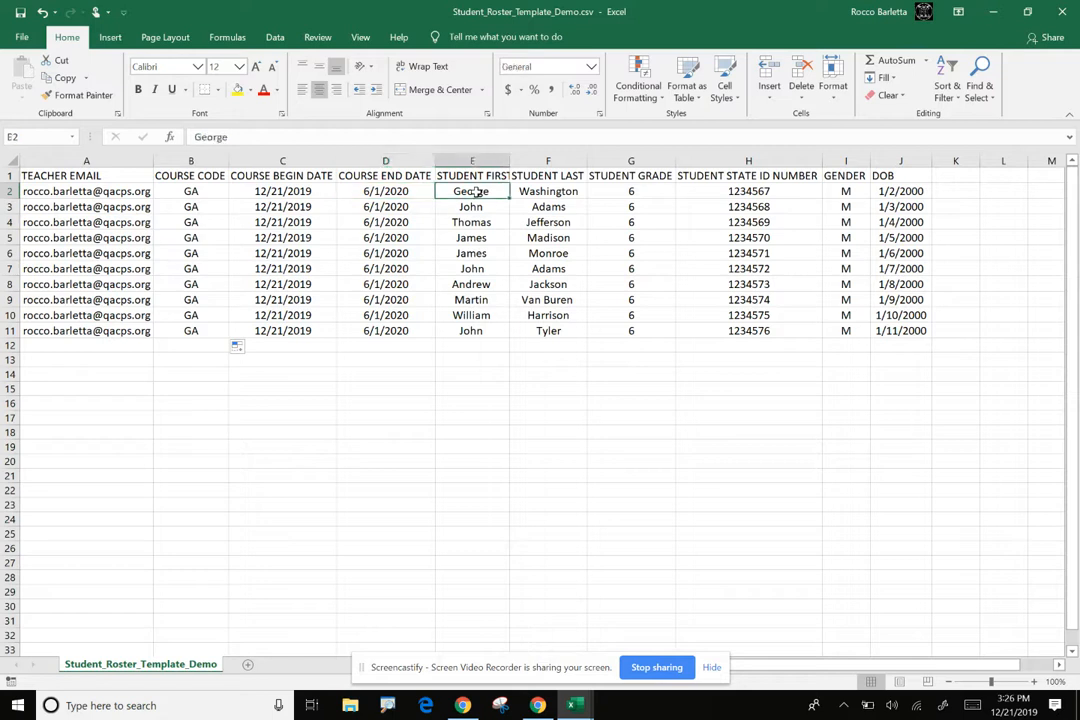
left_click(557, 191)
left_click(628, 191)
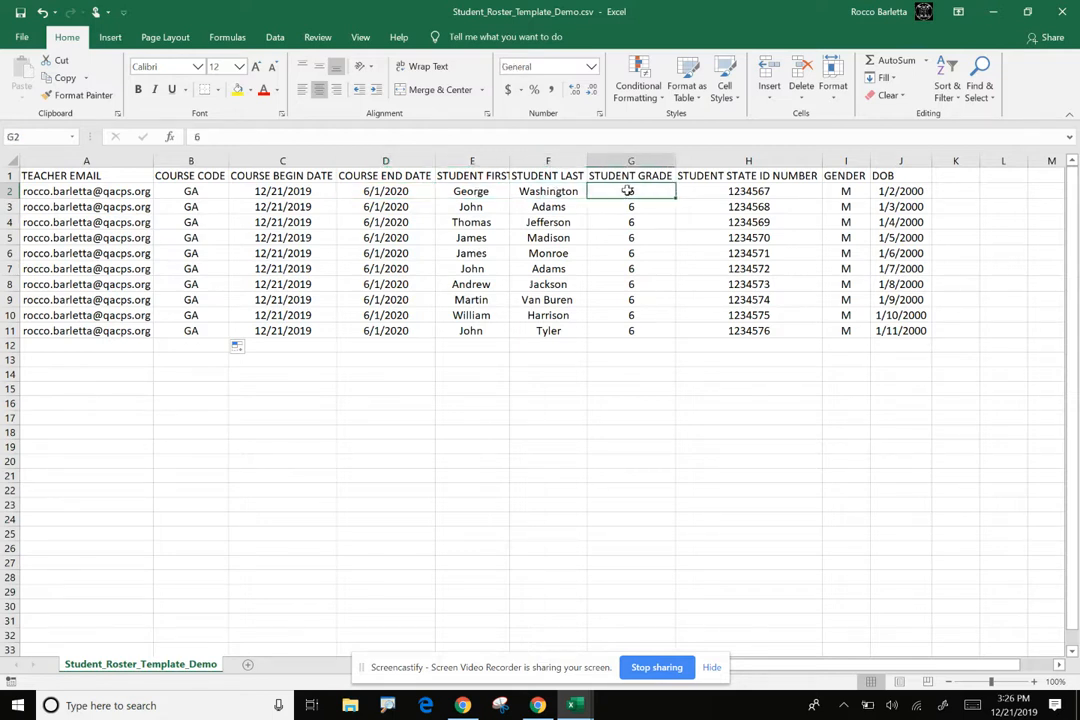
left_click(749, 194)
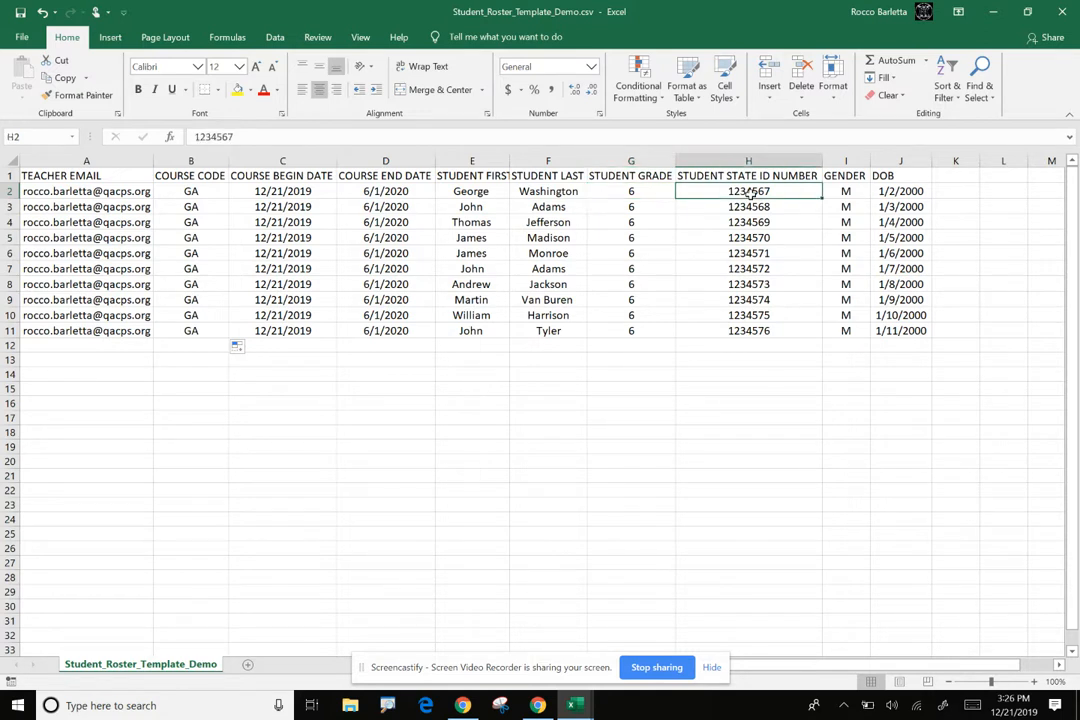
left_click(846, 192)
left_click(884, 192)
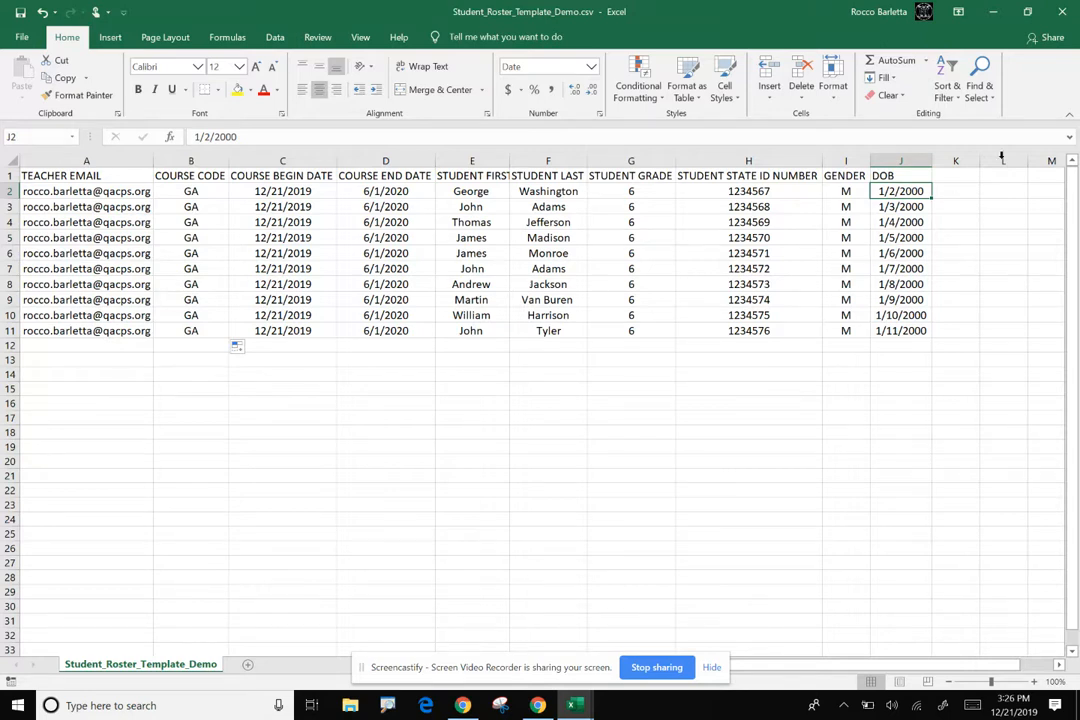
Return to the browser's rostering page, upload Student_Roster_Template_Demo.csv as the student roster, and dismiss the processing notice
left_click(997, 9)
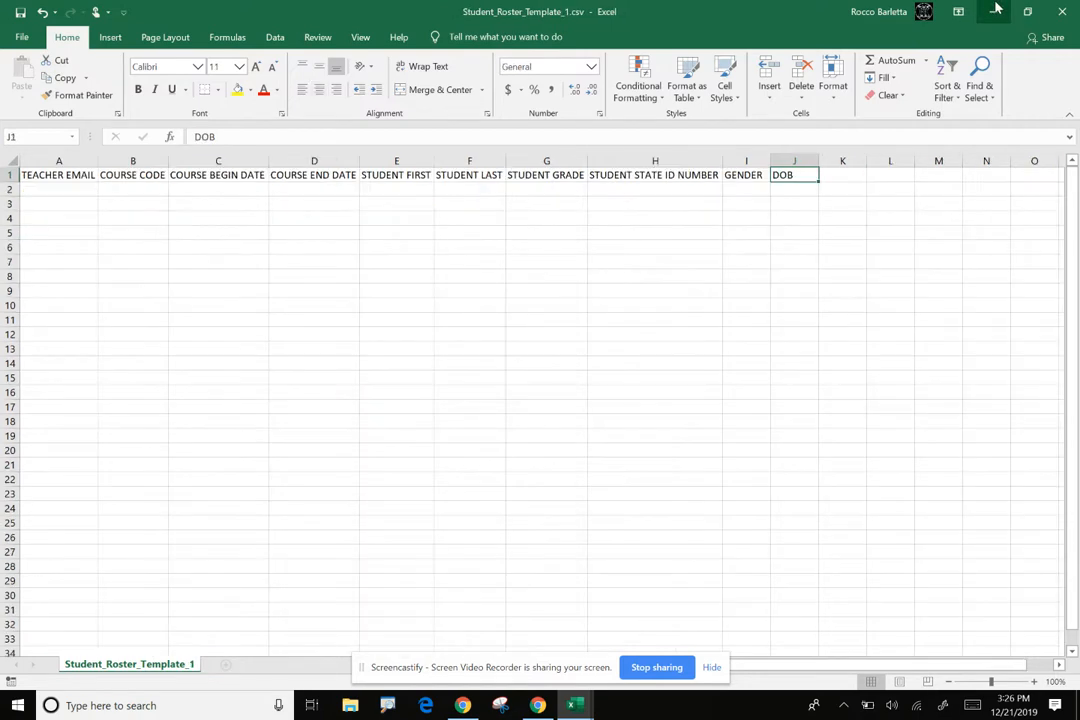
left_click(997, 9)
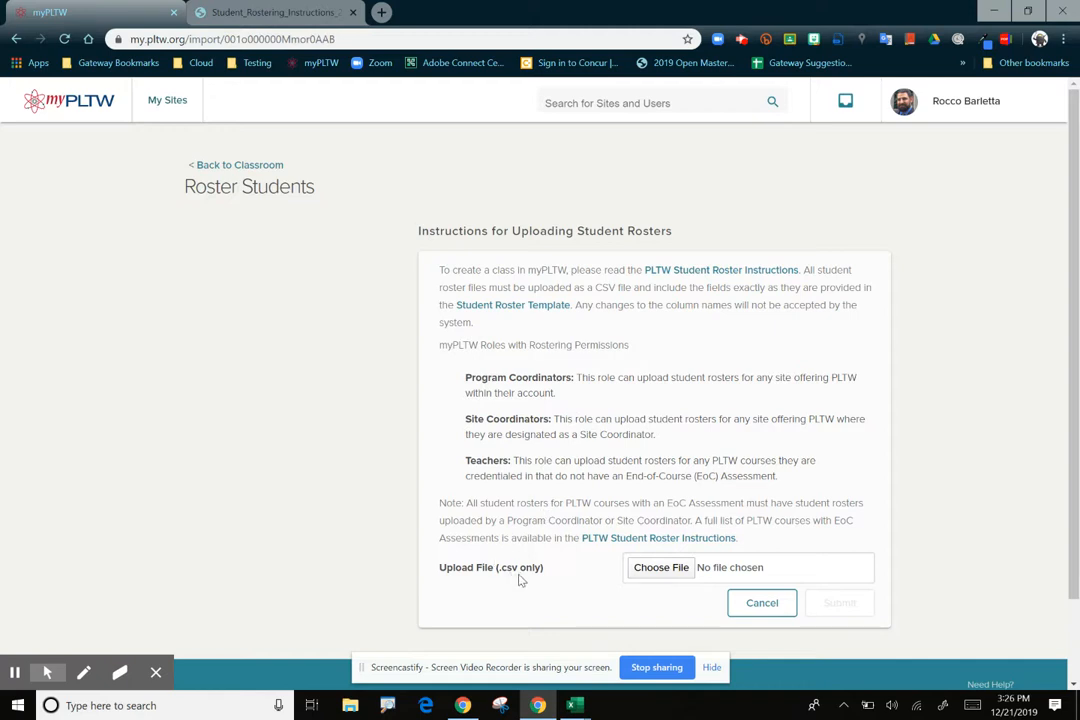
left_click(662, 572)
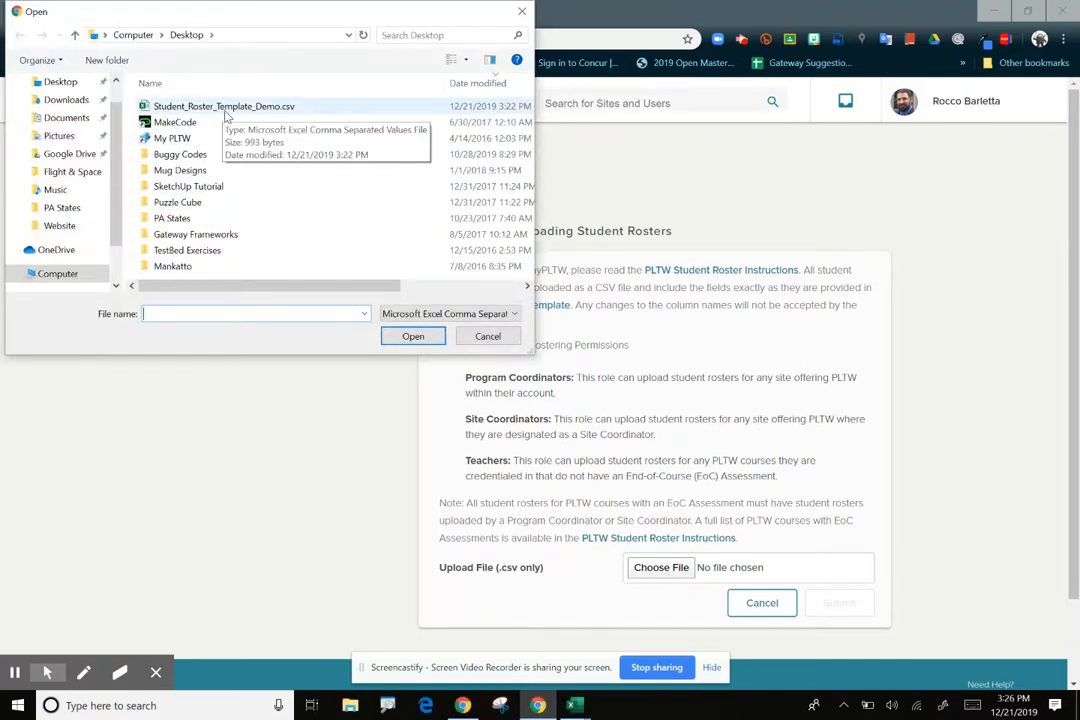
double_click(228, 108)
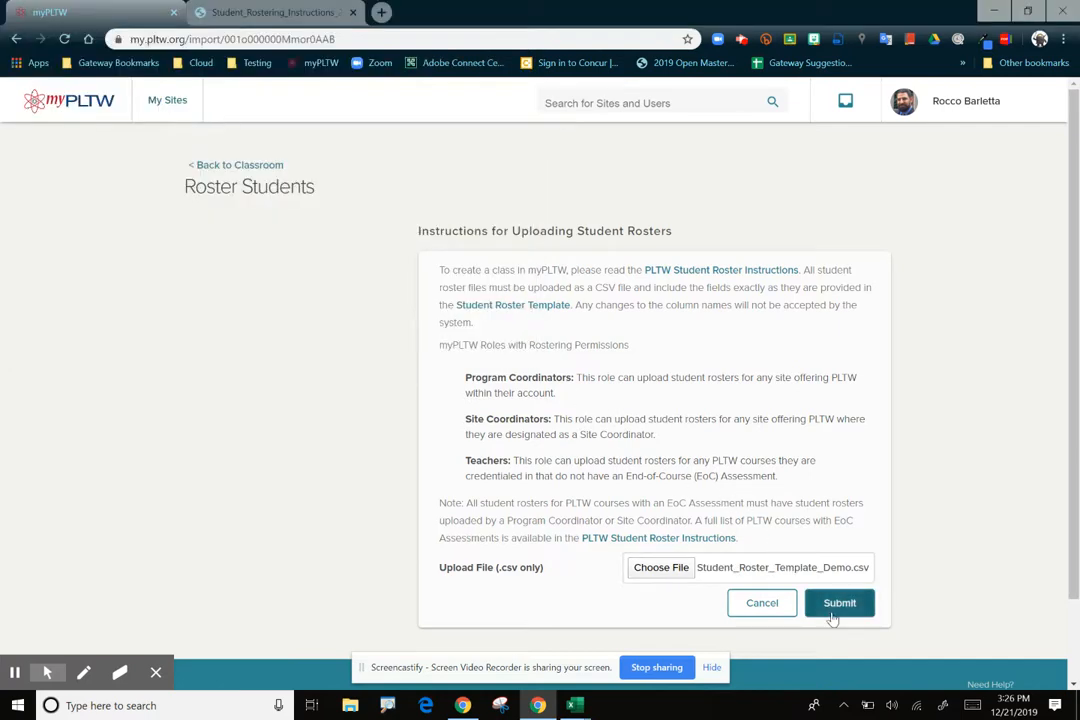
left_click(840, 610)
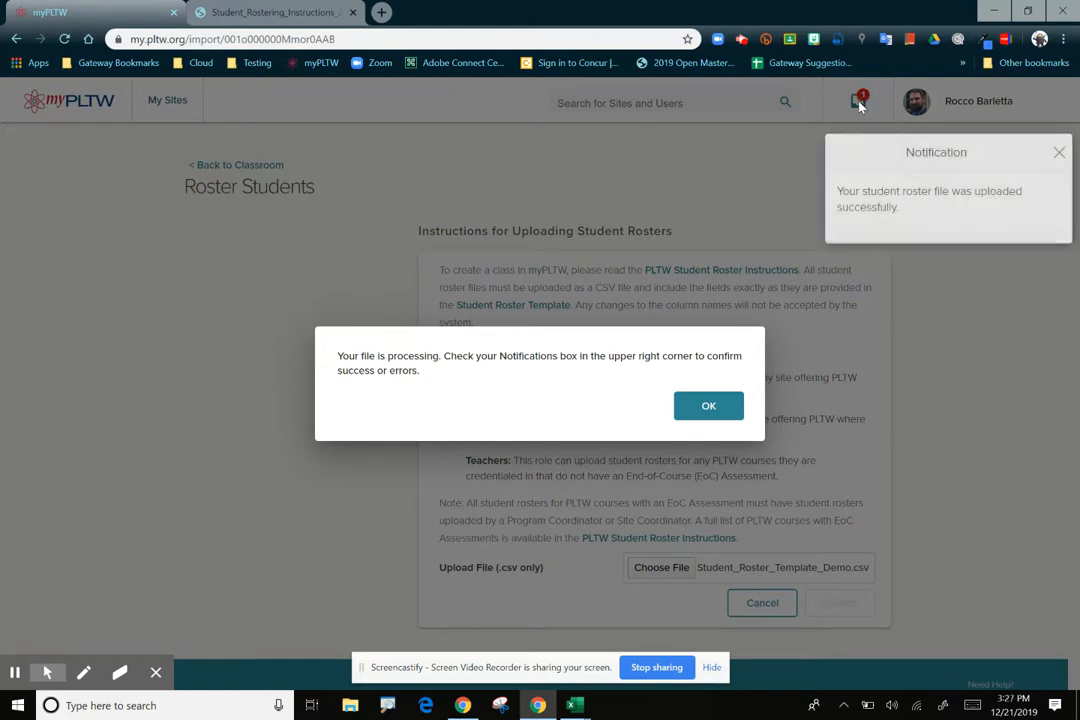
left_click(709, 403)
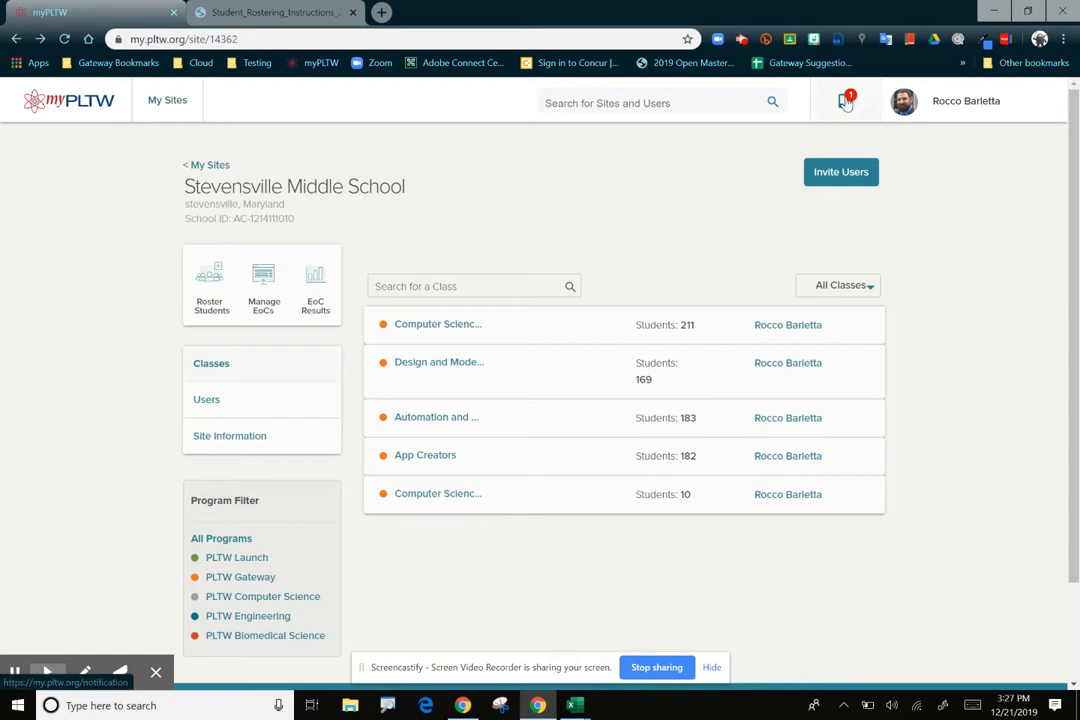
Check the roster upload notification, and reopen the Stevensville Middle School site to look for the new class
left_click(848, 106)
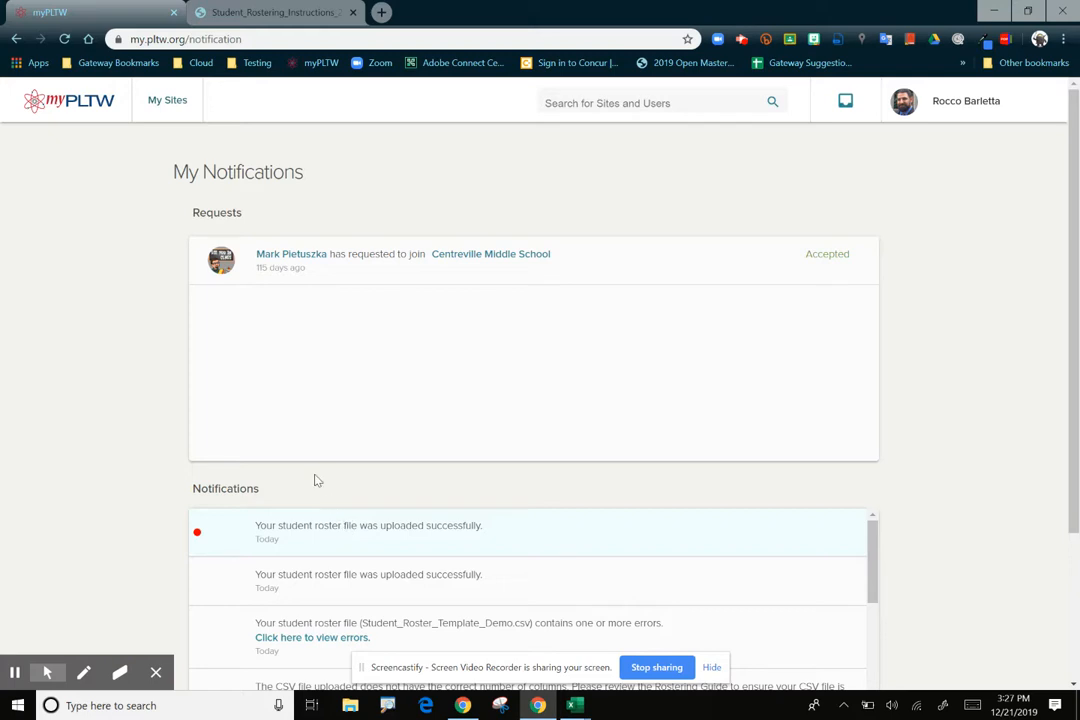
left_click(160, 104)
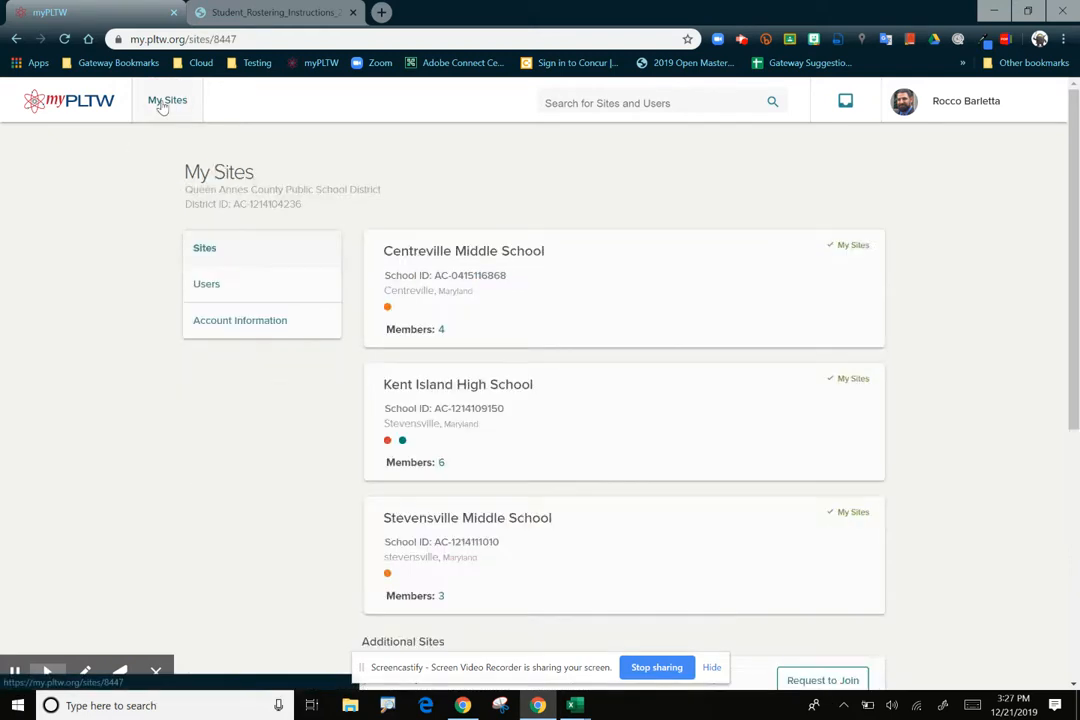
left_click(418, 520)
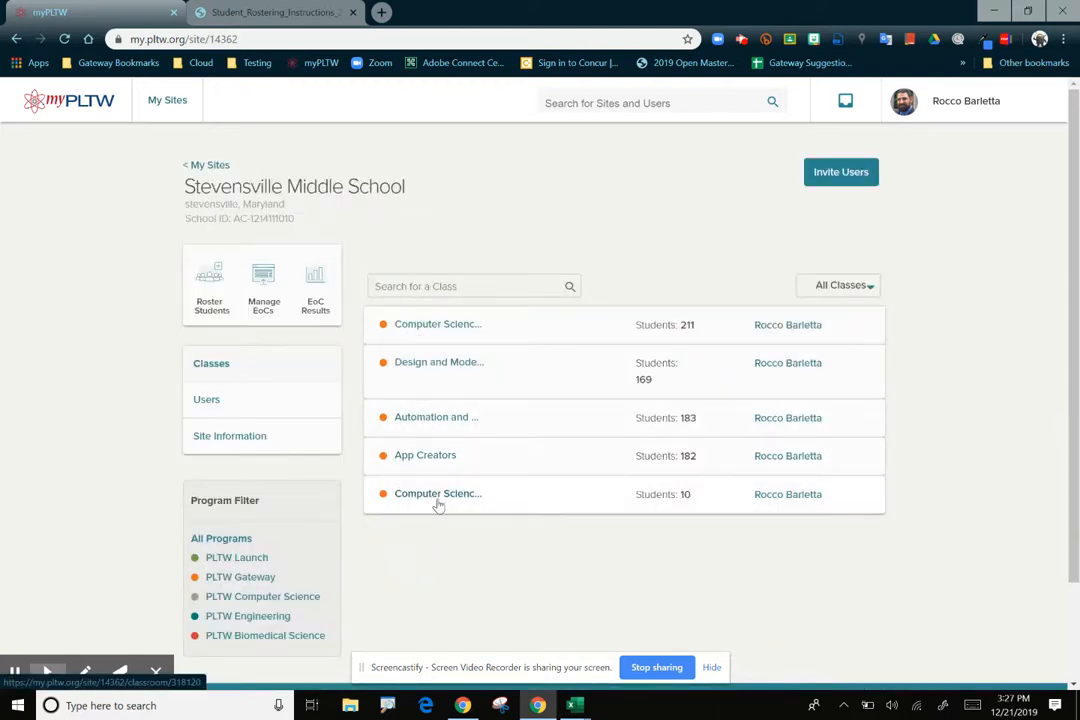
scroll(436, 504, "down", 1)
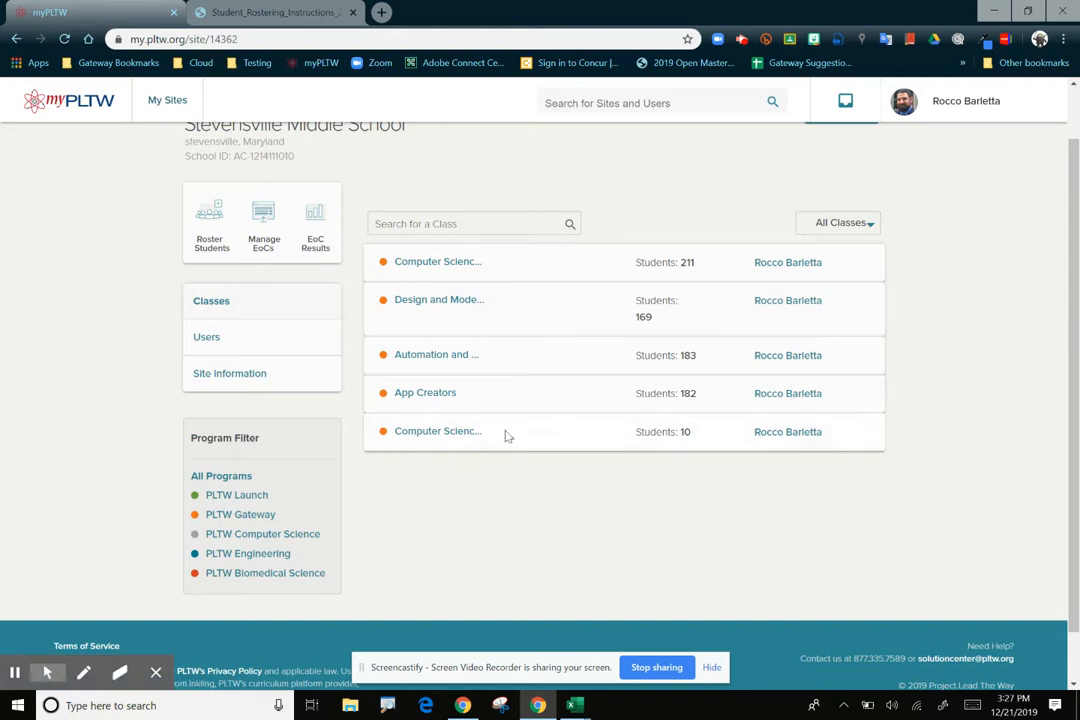
left_click(741, 41)
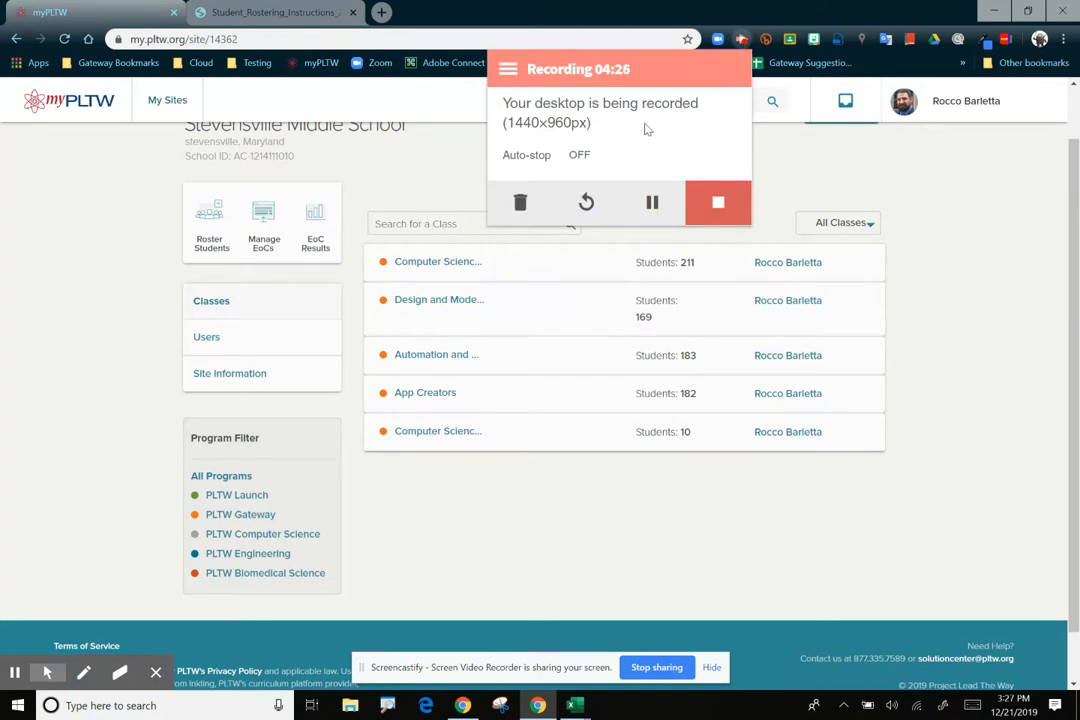
left_click(652, 203)
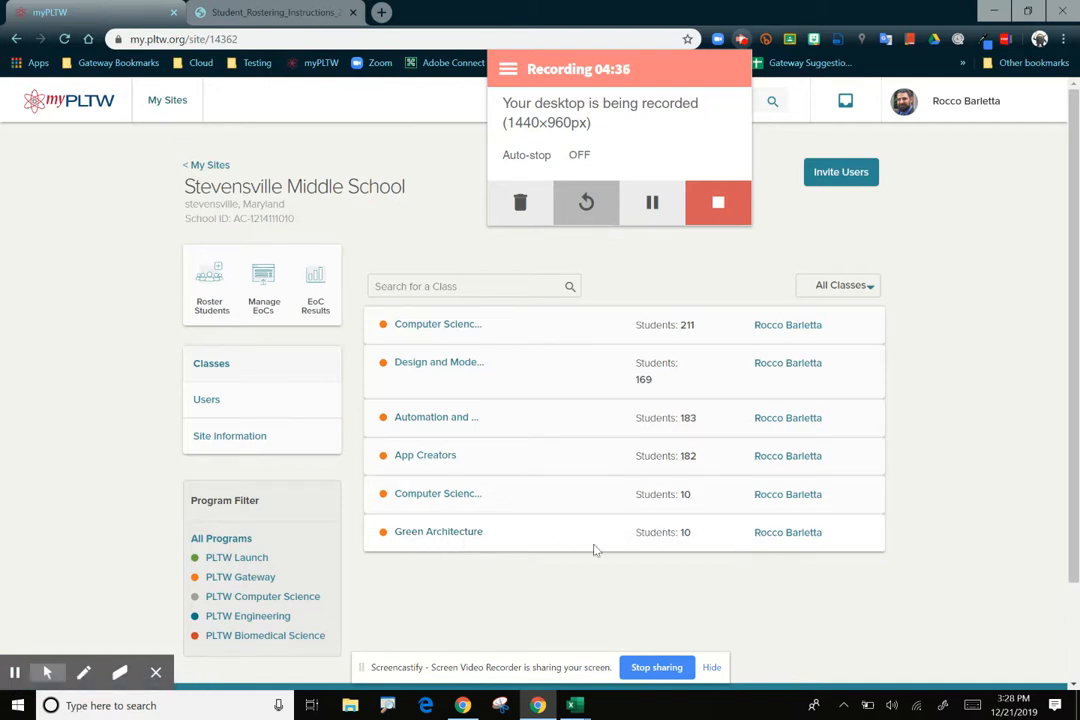
Open the Green Architecture class and examine its rostered students, including the first student's username and password status
left_click(447, 532)
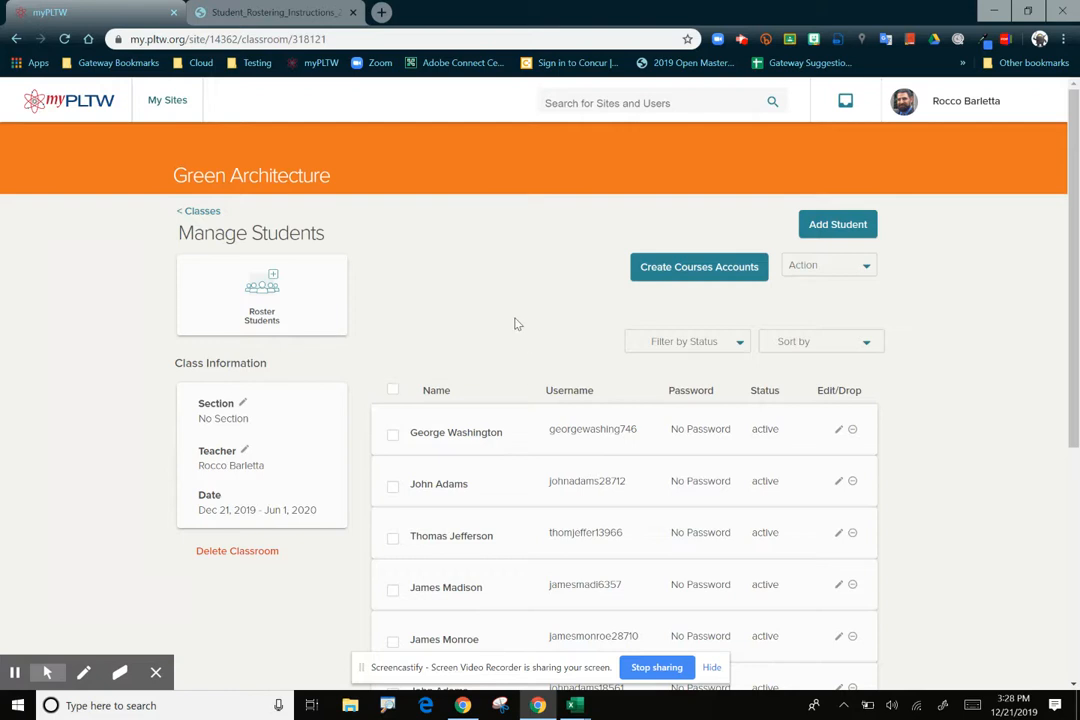
scroll(515, 322, "down", 1)
scroll(515, 322, "down", 1)
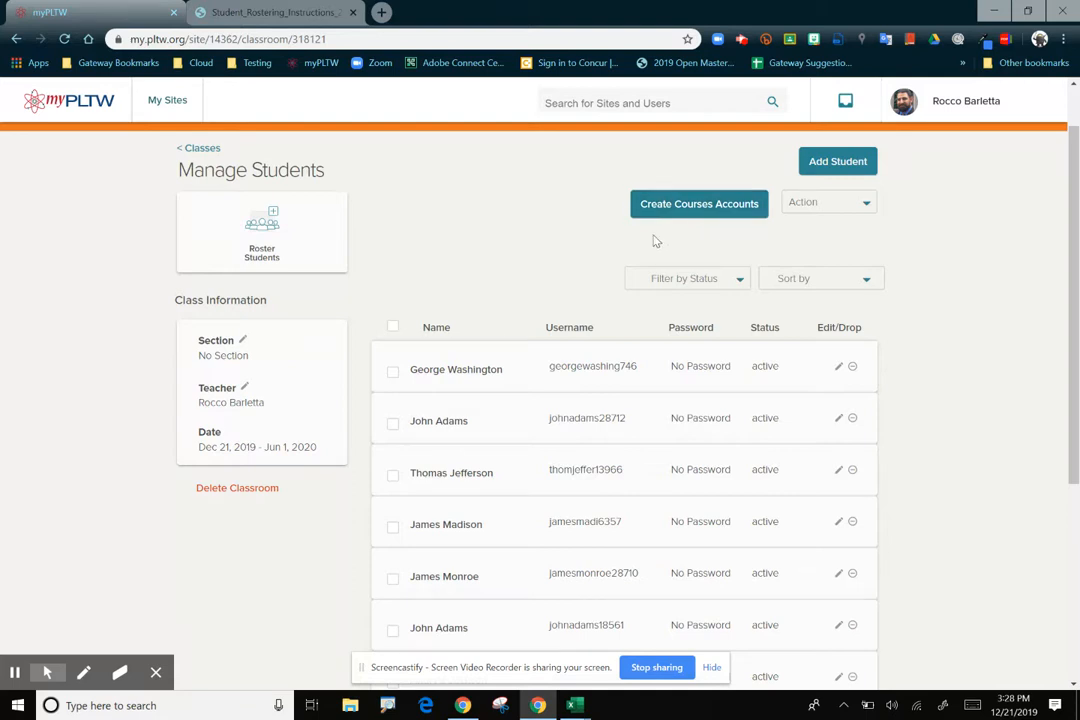
scroll(557, 251, "down", 2)
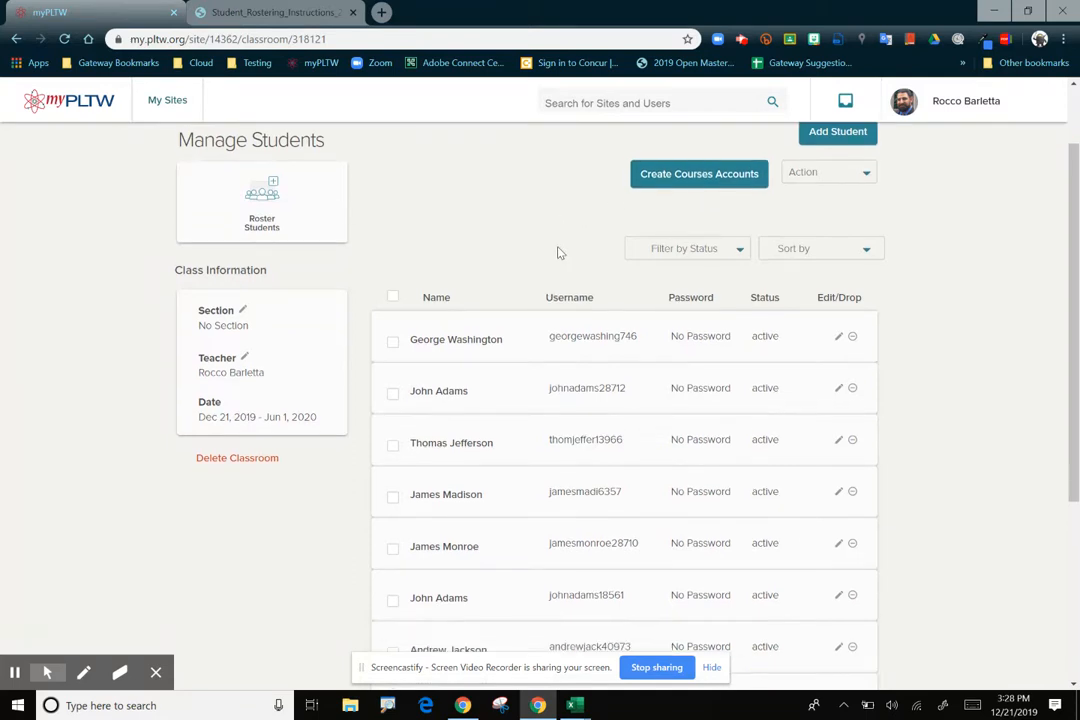
scroll(559, 255, "down", 1)
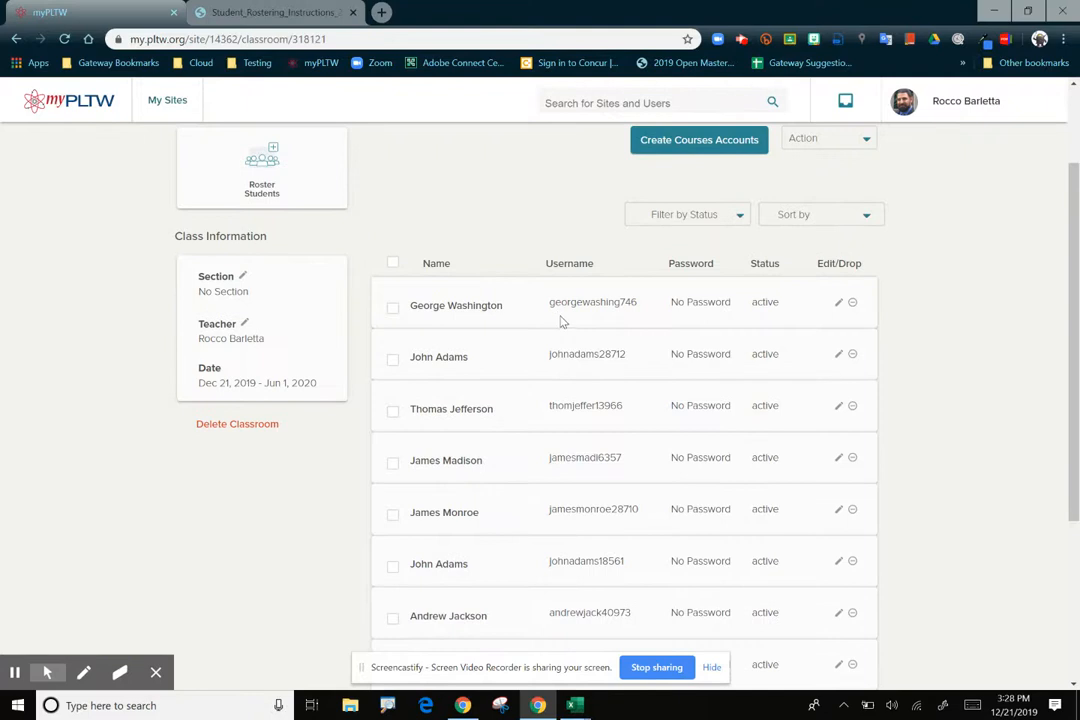
left_click(549, 309)
double_click(549, 309)
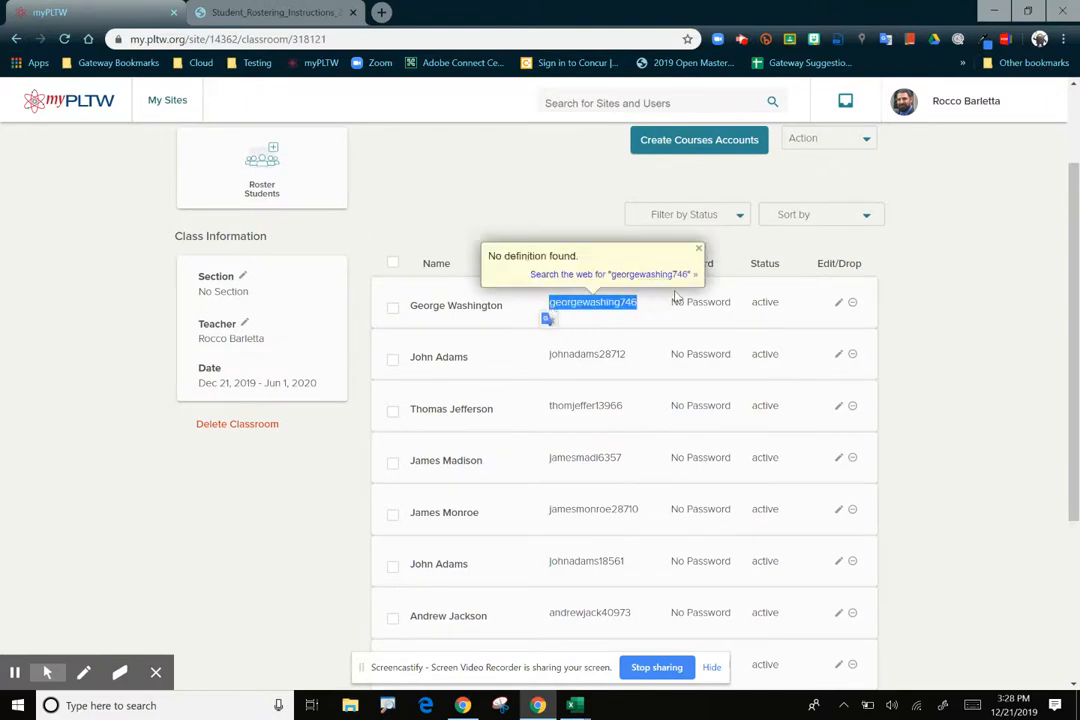
left_click(468, 180)
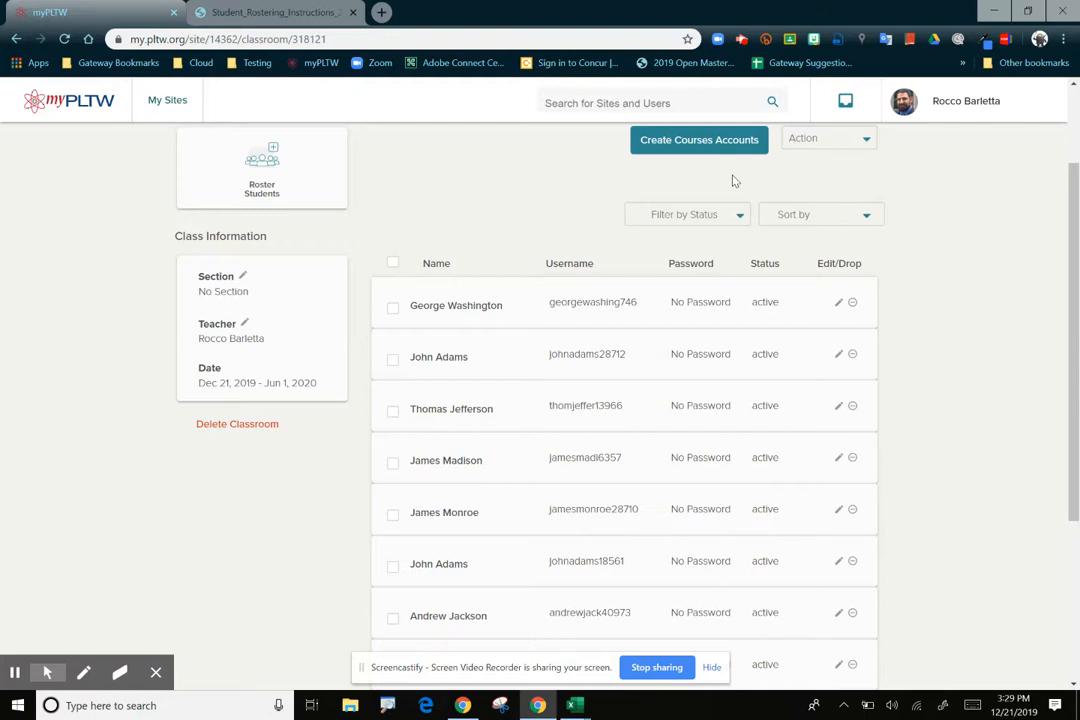
Create Courses accounts for the Green Architecture students and close the generated student passwords list
left_click(698, 146)
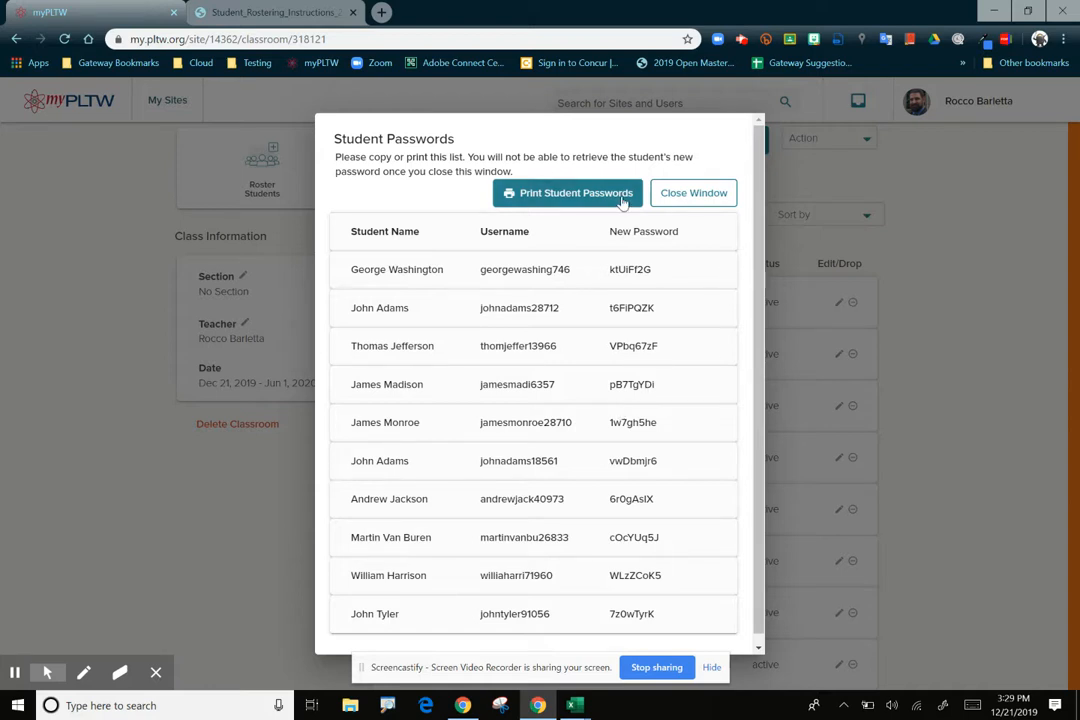
left_click(694, 193)
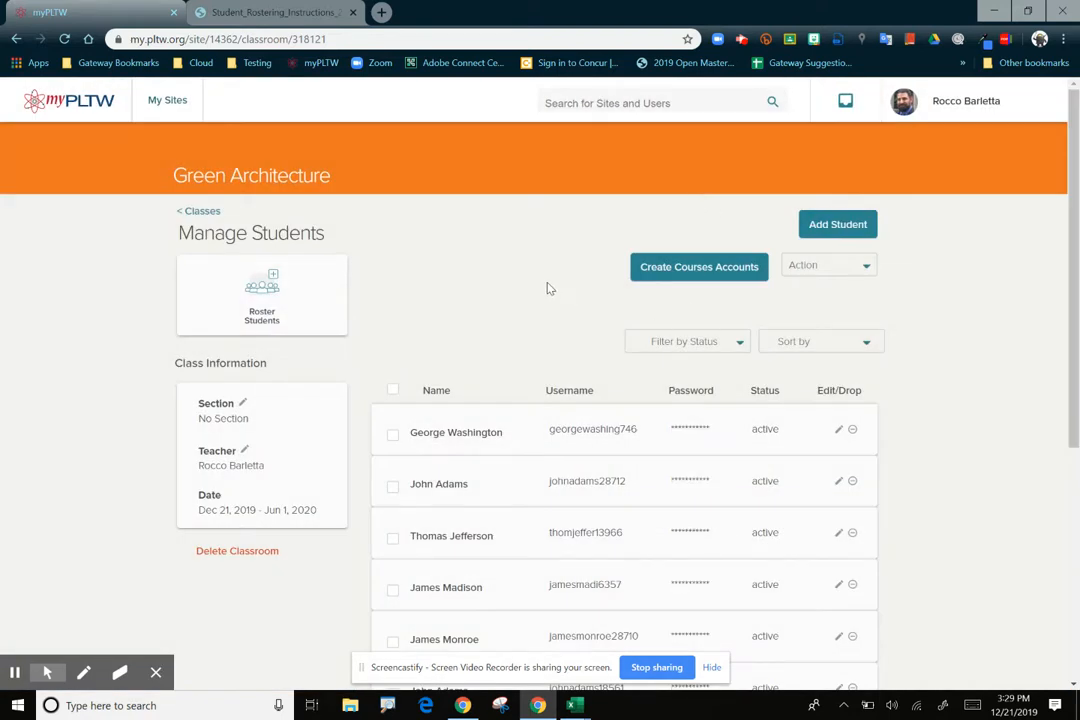
Check the first student's username and masked password entry in the class roster
scroll(547, 287, "down", 1)
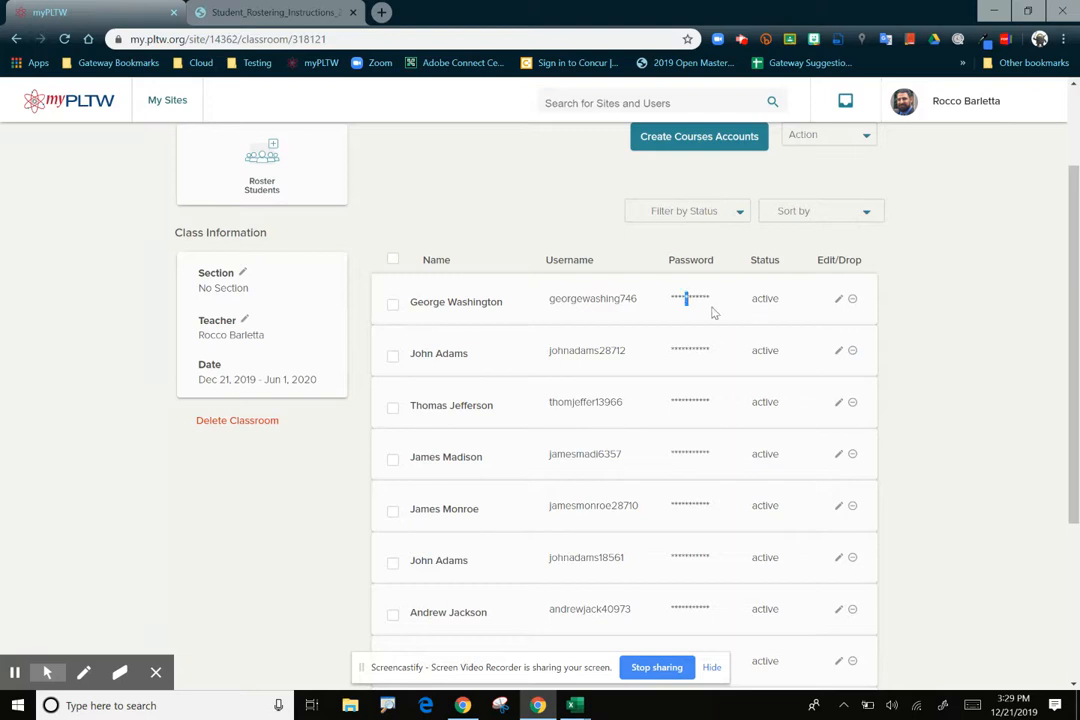
double_click(578, 300)
left_click(576, 315)
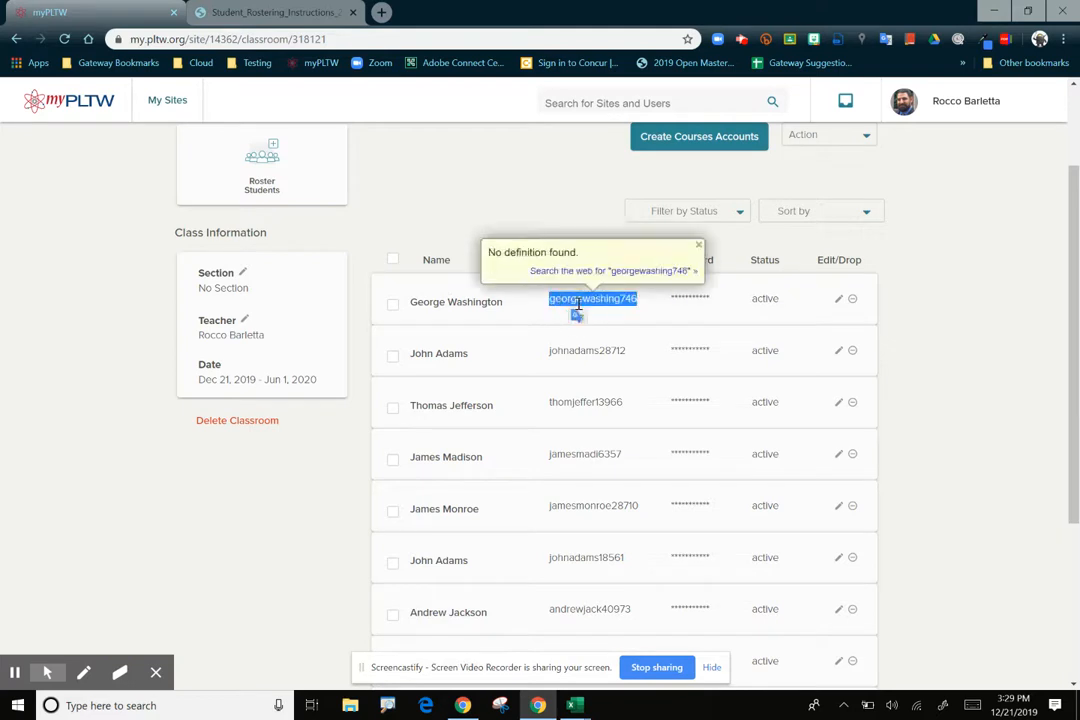
left_click(506, 205)
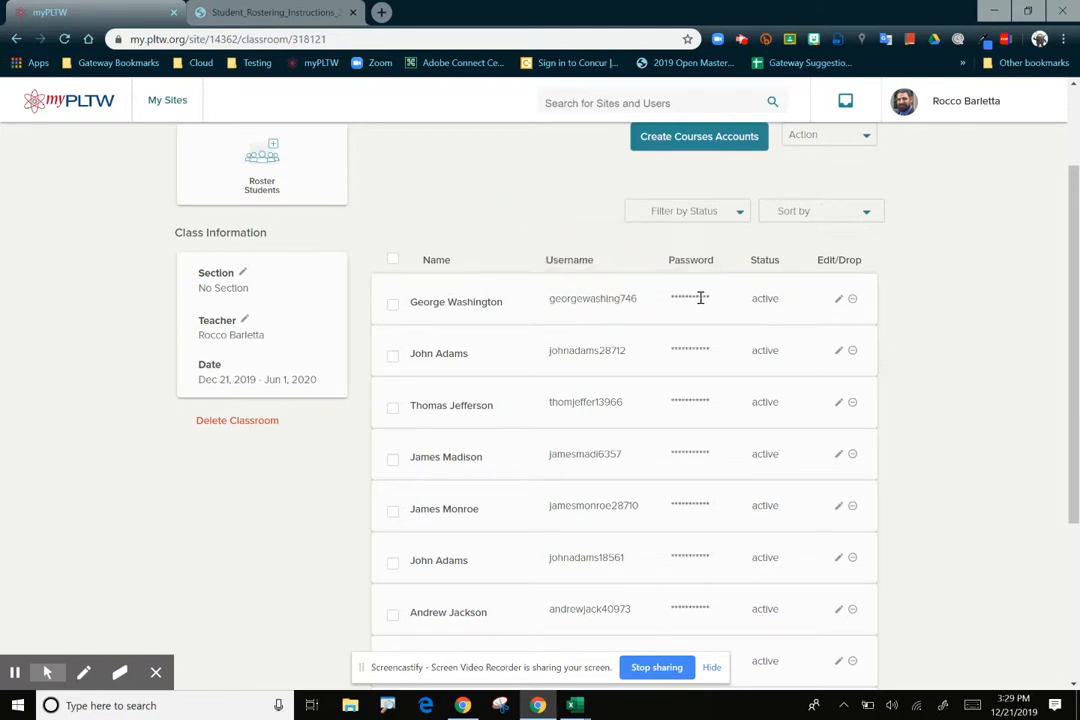